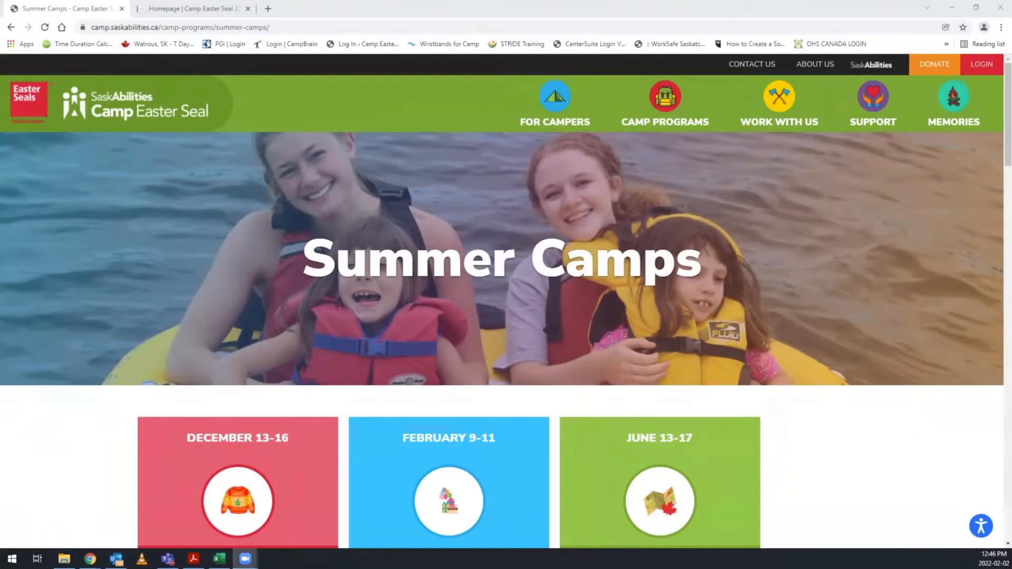
Review the summer camp listings, open the online registration site, and go to its sign-in and new user sign-up forms.
mouse_move(665, 119)
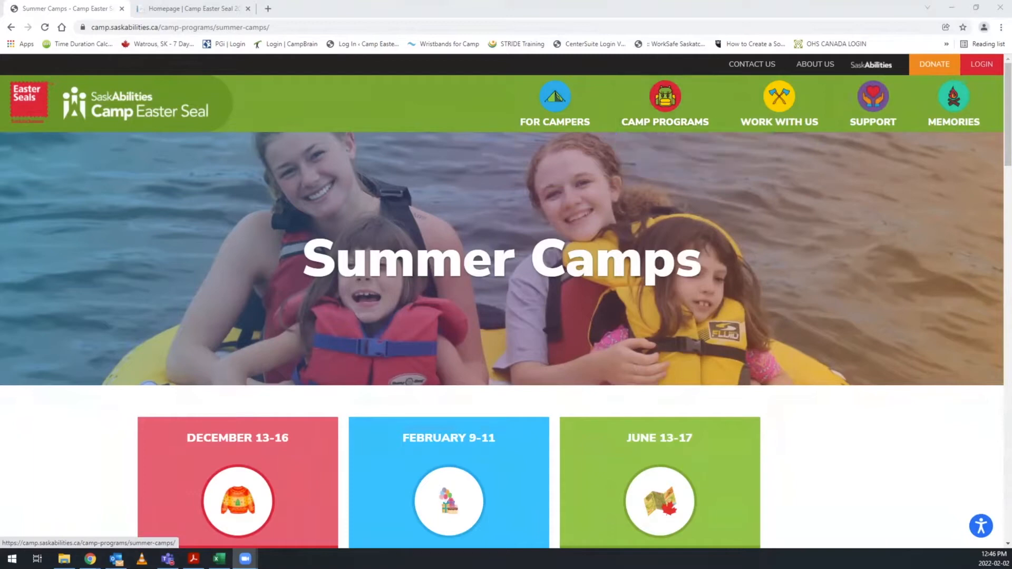
scroll(448, 238, down, 8)
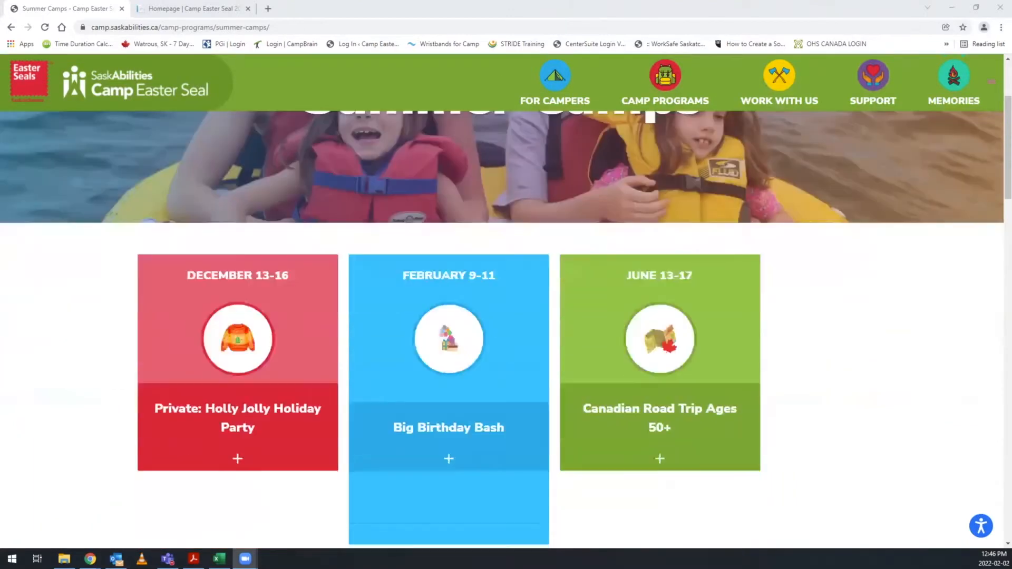
scroll(449, 316, down, 3)
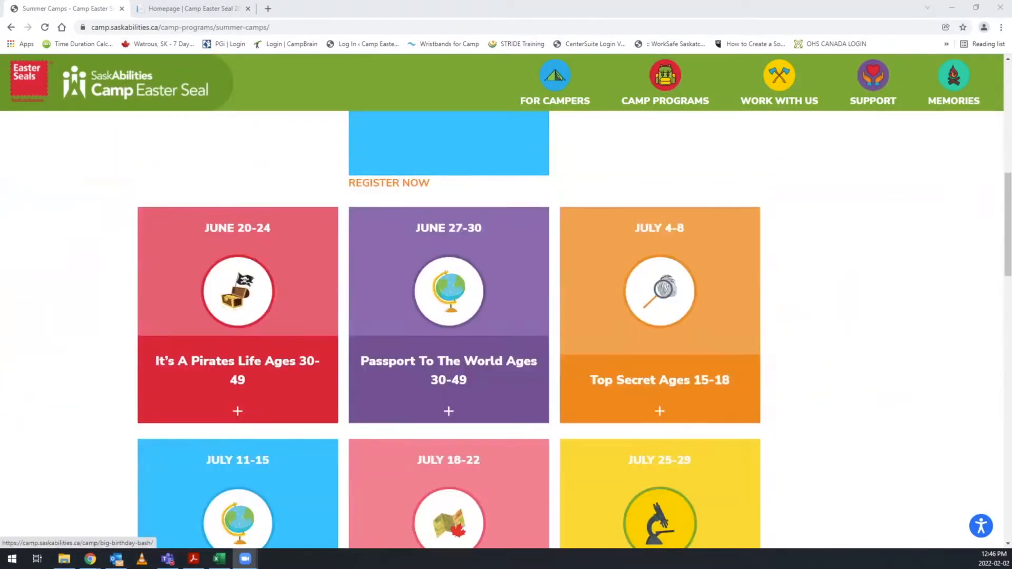
scroll(449, 264, down, 4)
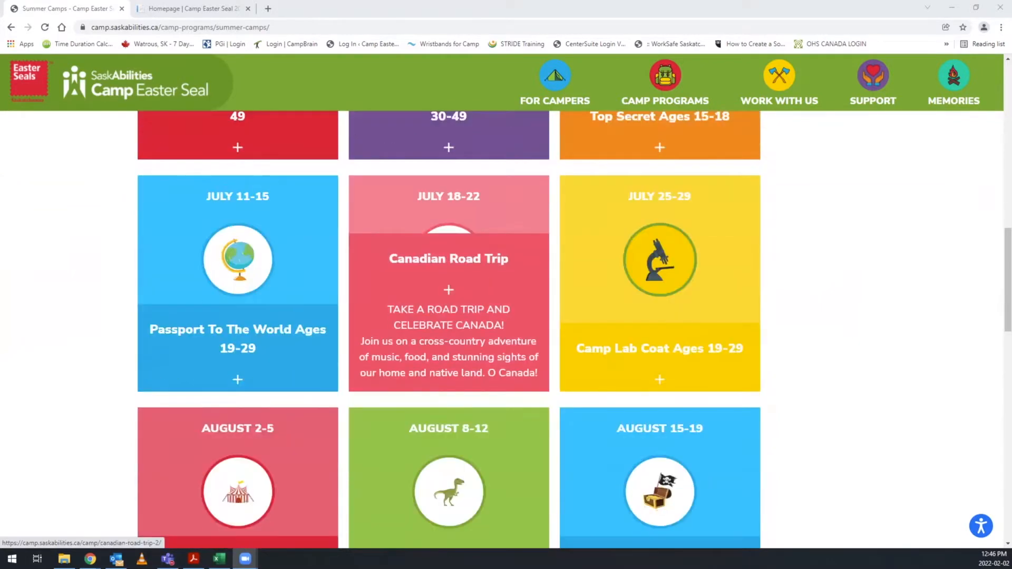
scroll(506, 316, down, 9)
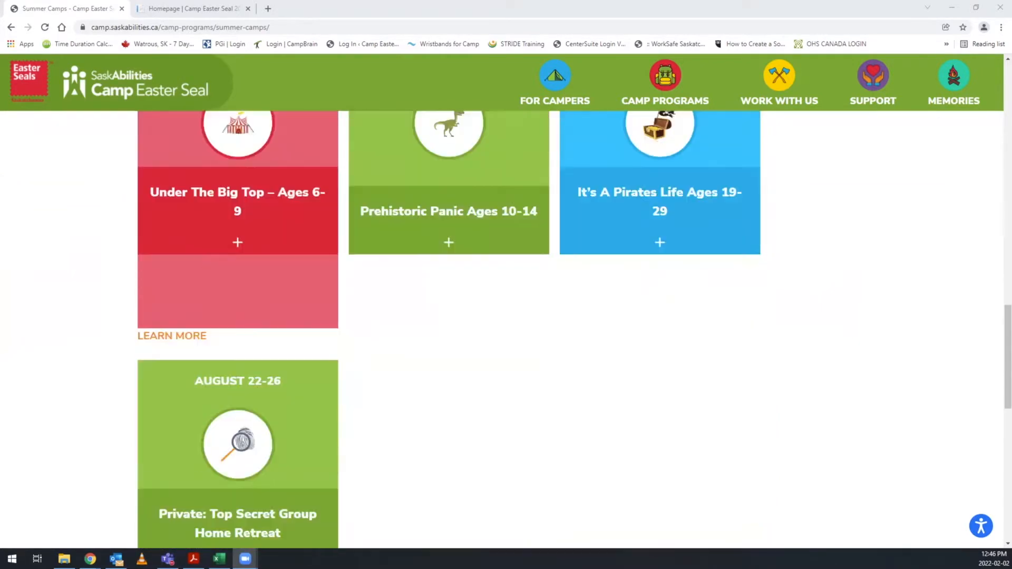
scroll(506, 316, down, 2)
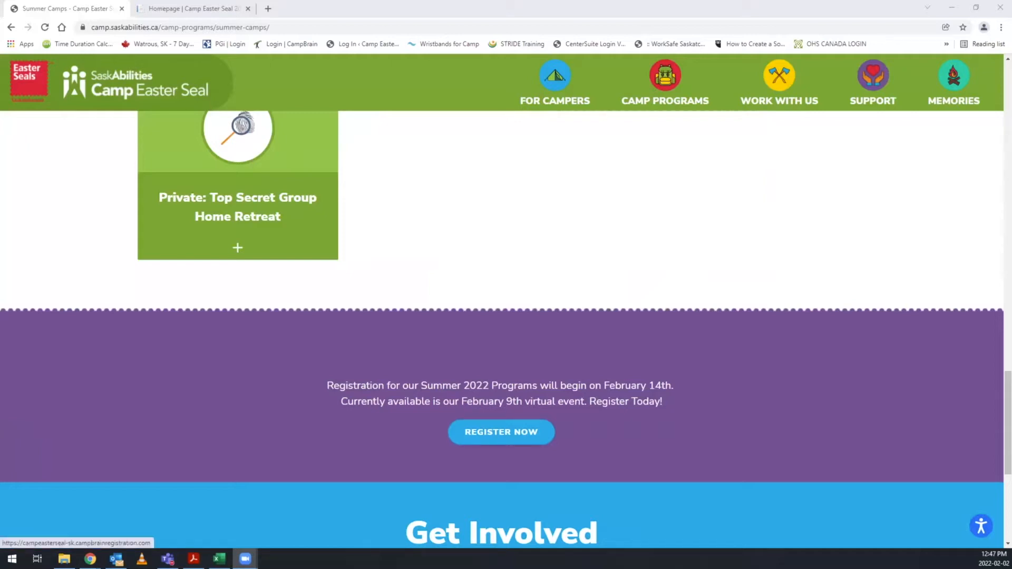
click(501, 431)
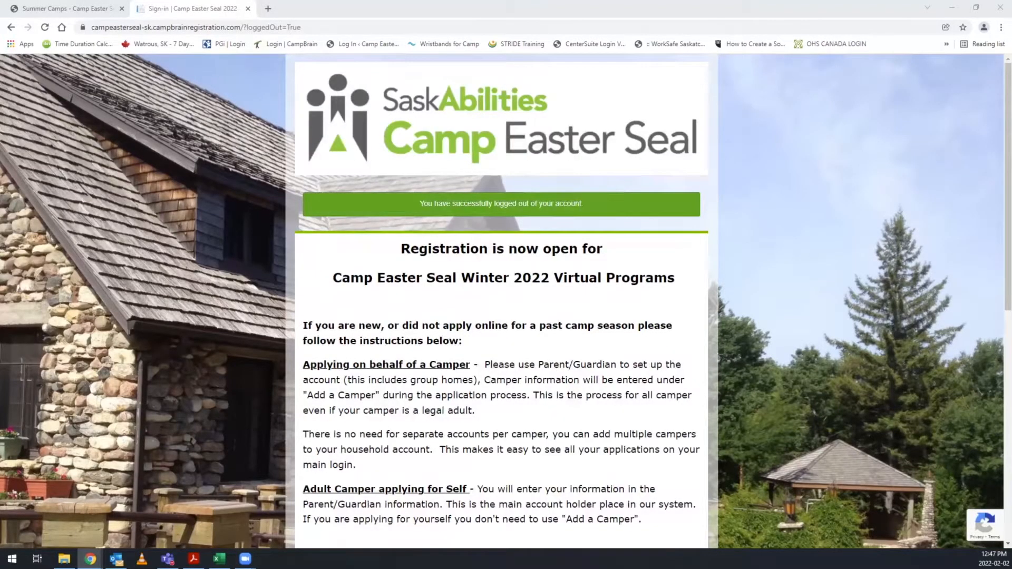
scroll(501, 301, down, 5)
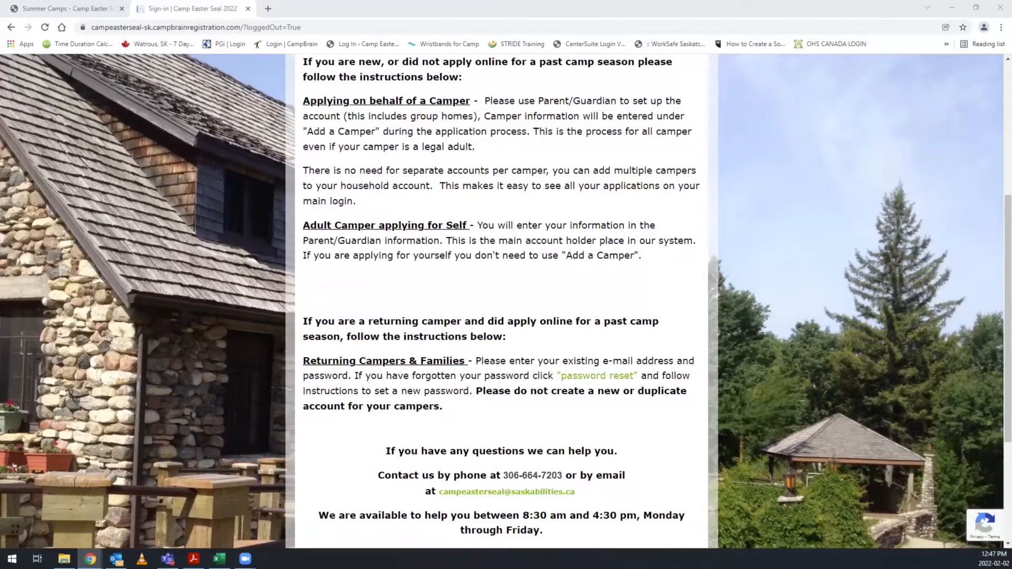
scroll(501, 301, down, 3)
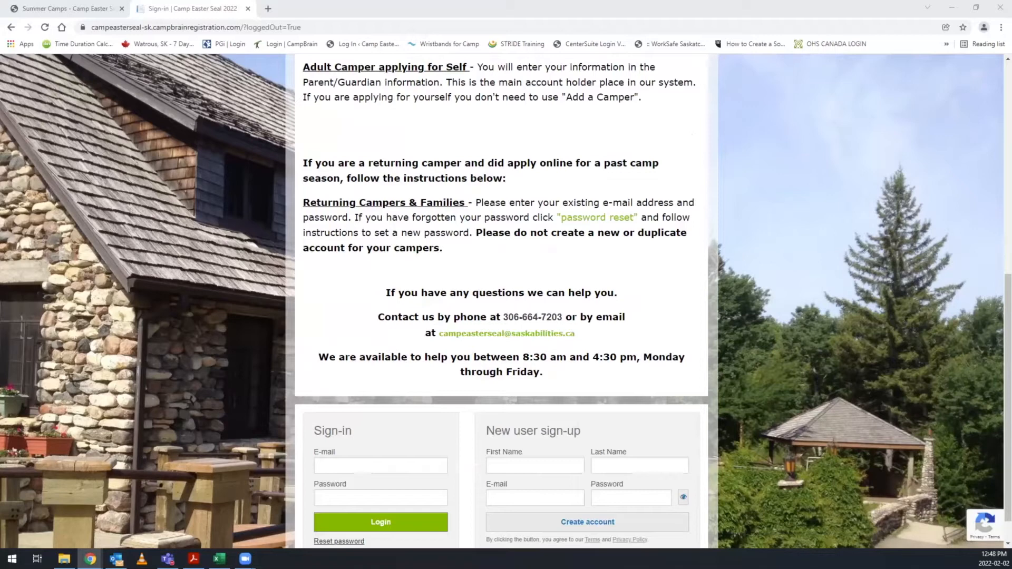
click(380, 465)
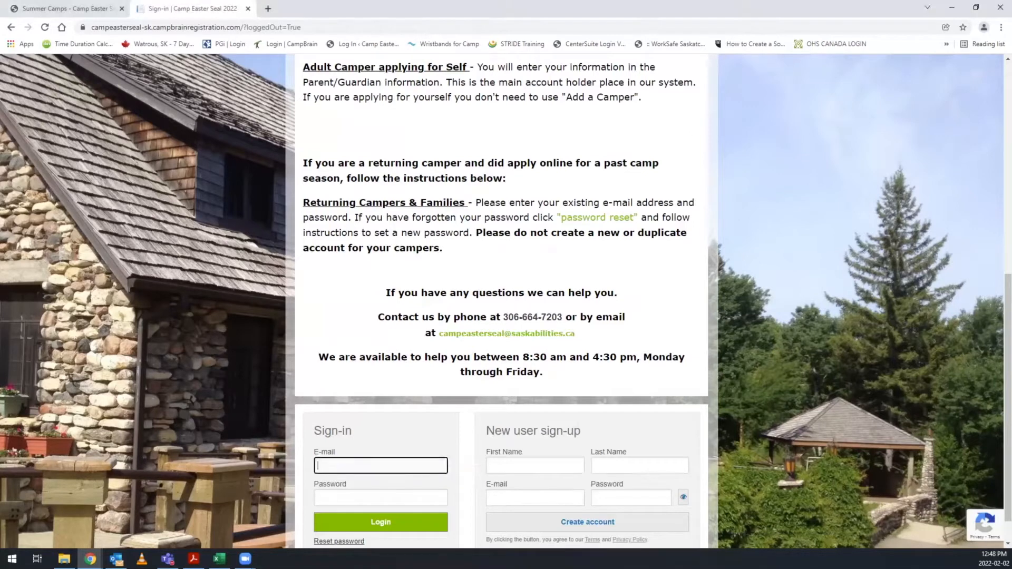
click(535, 466)
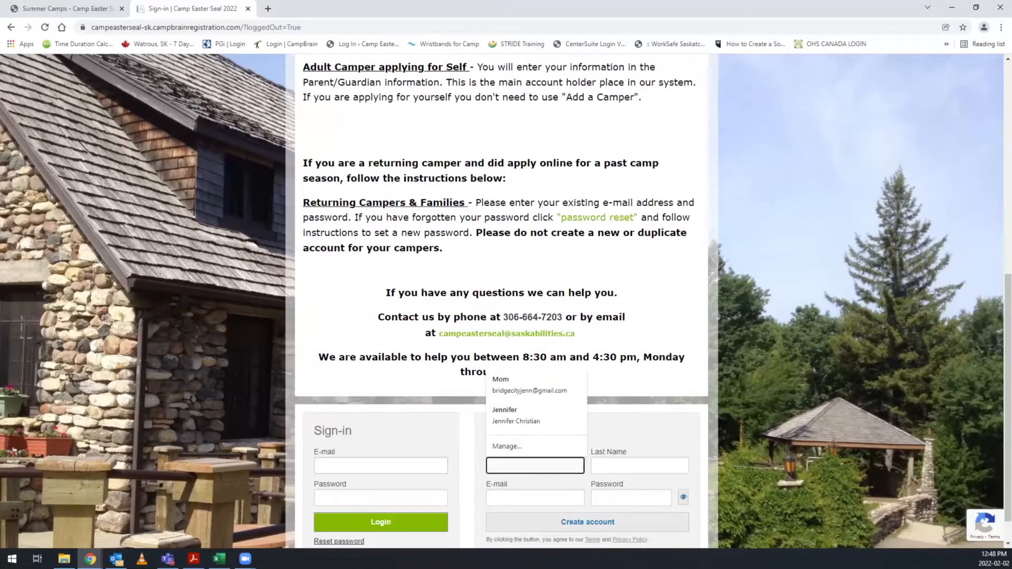
click(380, 465)
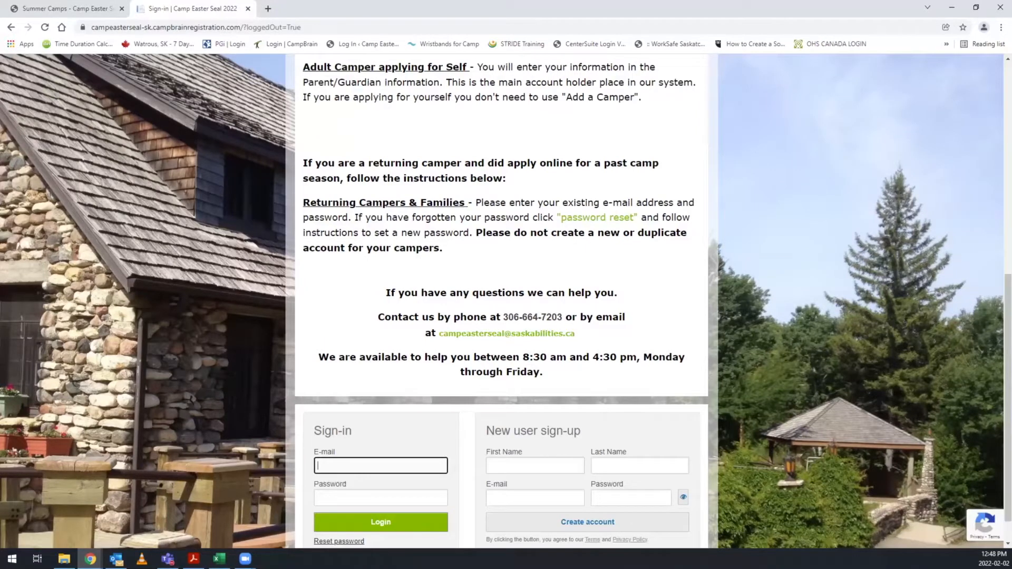
click(535, 465)
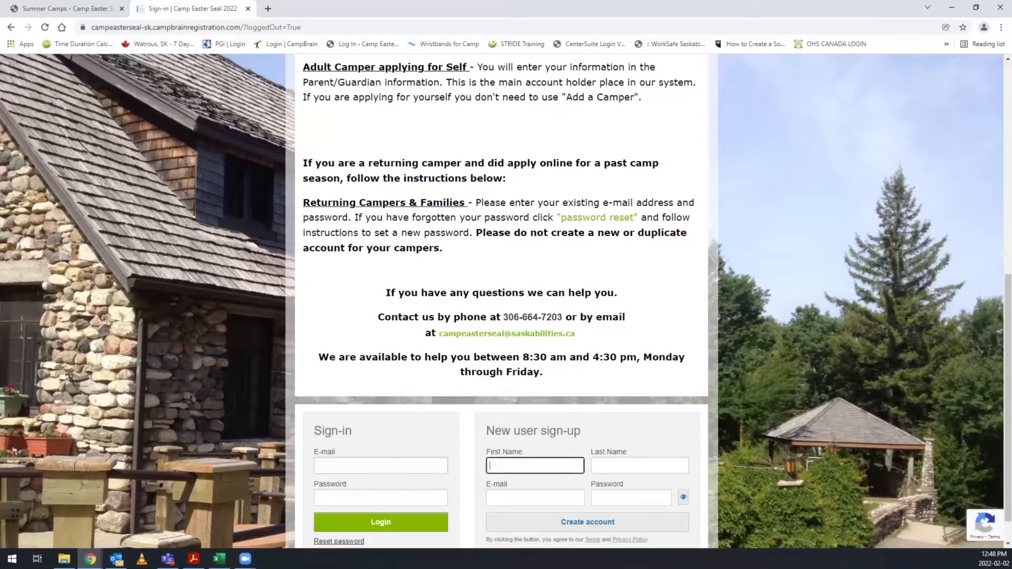
Sign in to the registration portal as a returning family with the account e-mail and password.
click(381, 466)
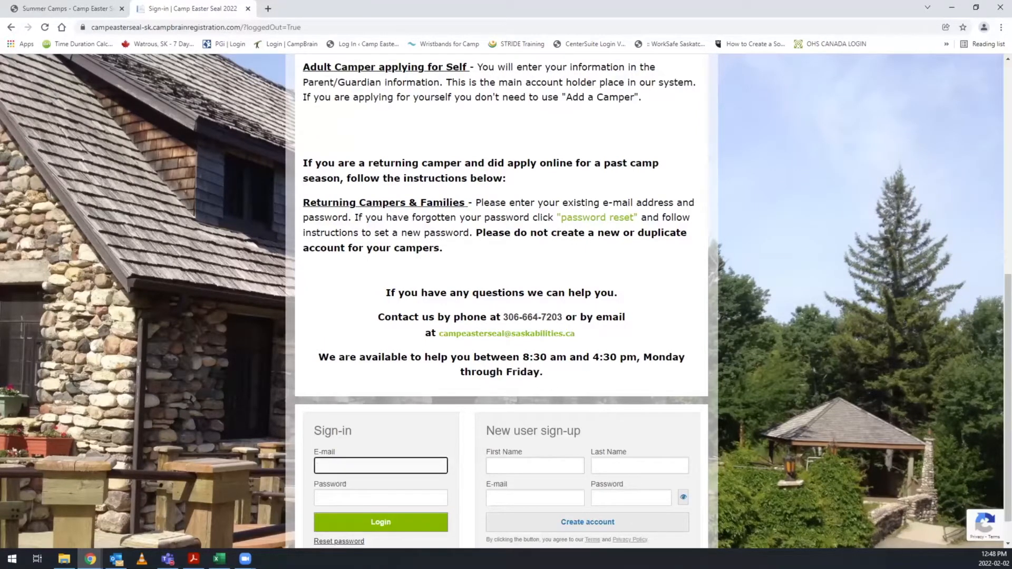
key(Tab)
text(••••••••••)
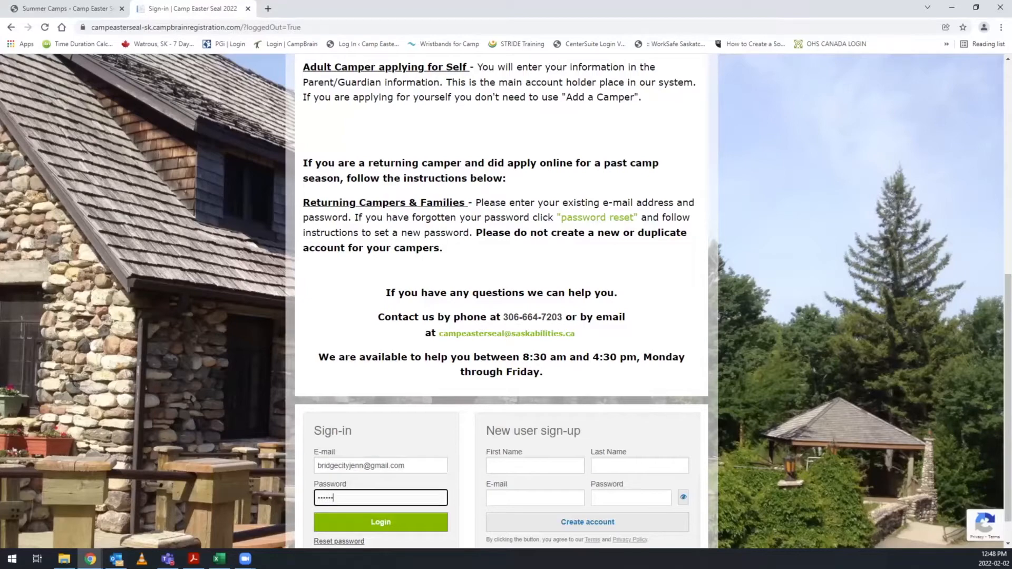
key(Return)
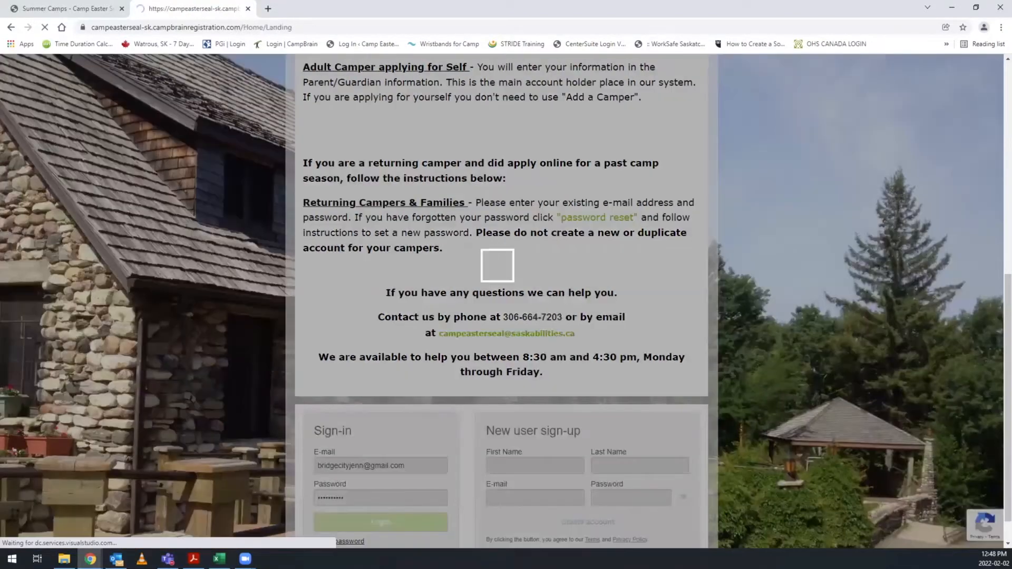
Start the Summer 2022 application and continue past the instructions to the selection of people.
scroll(502, 301, down, 1)
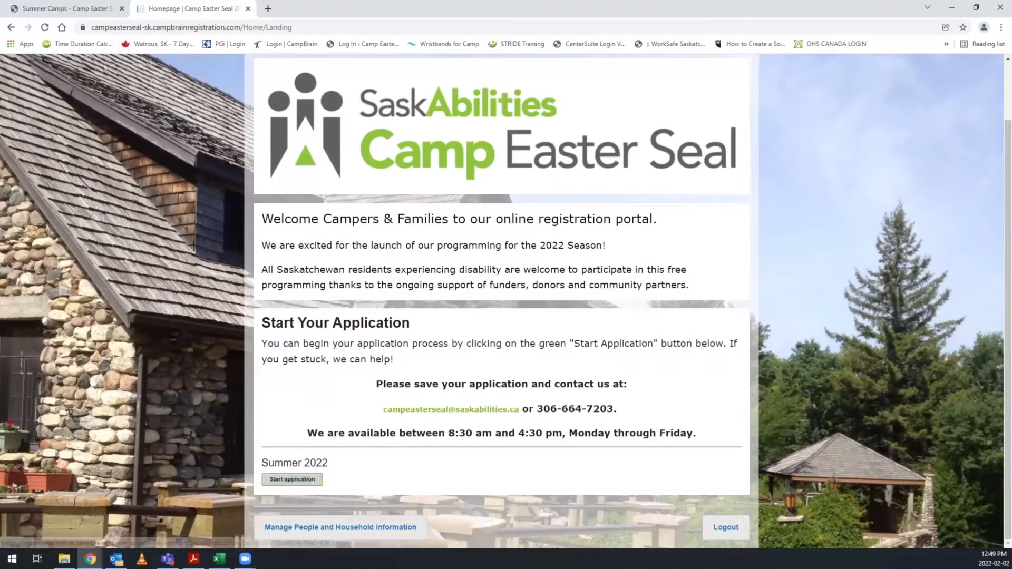
click(292, 479)
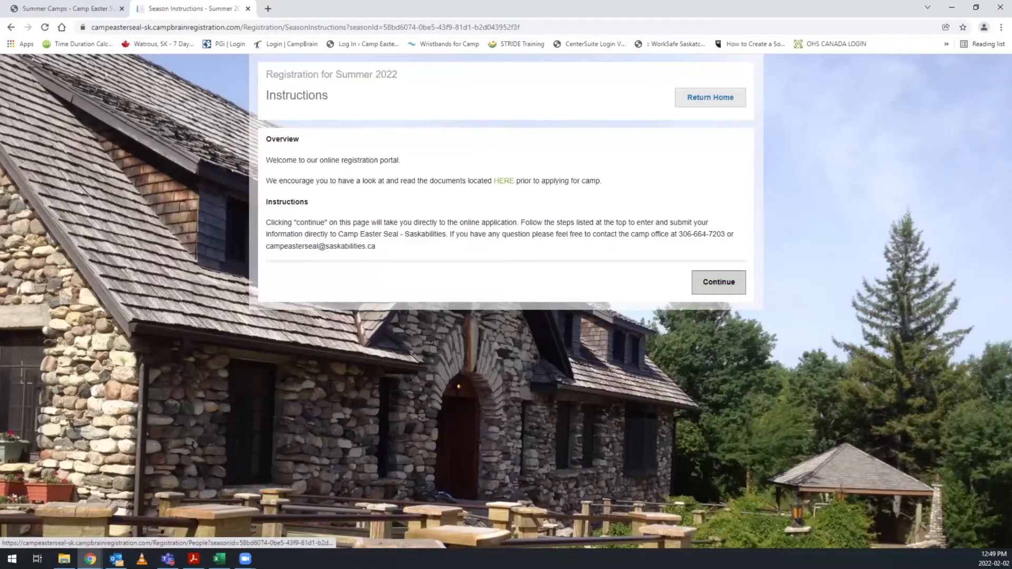
click(718, 282)
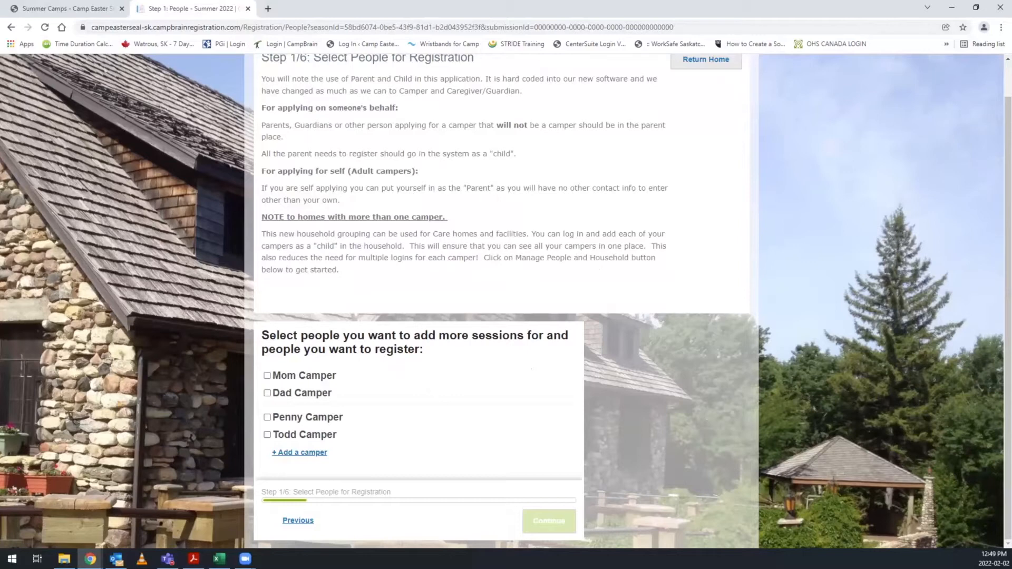
Select the last camper listed for registration, keep the prefilled details, and continue to session selection.
click(267, 435)
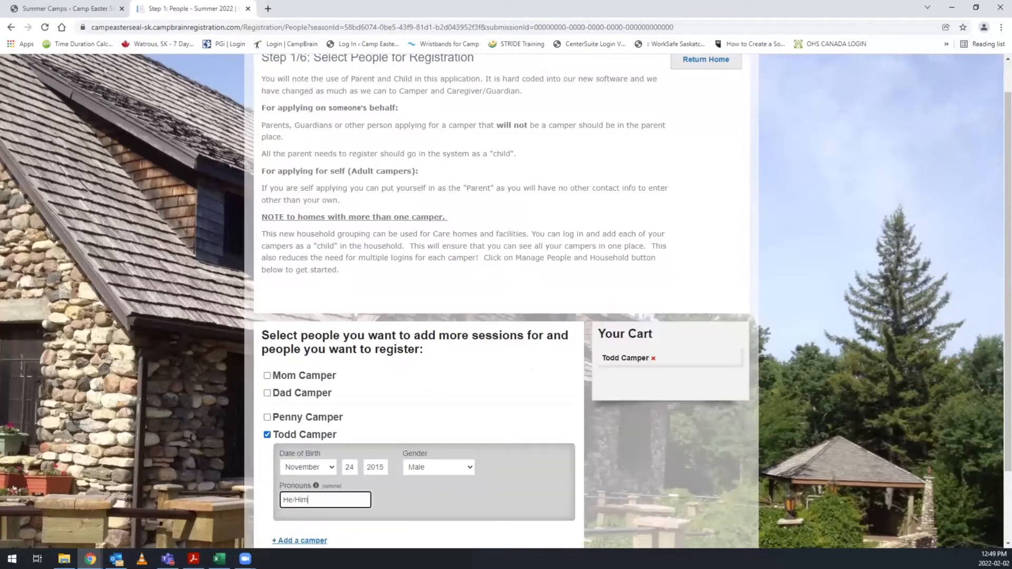
scroll(501, 300, down, 2)
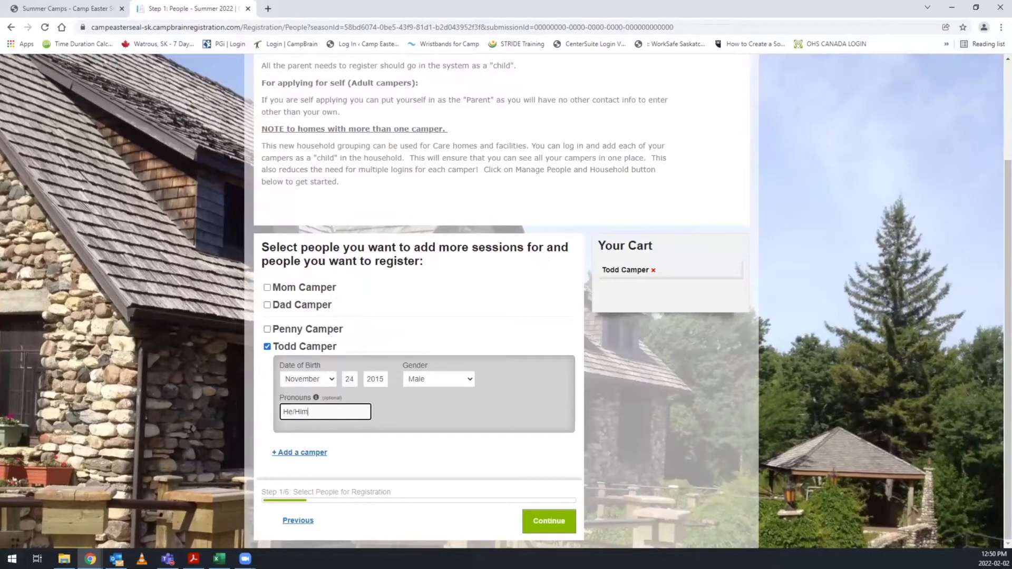
click(549, 521)
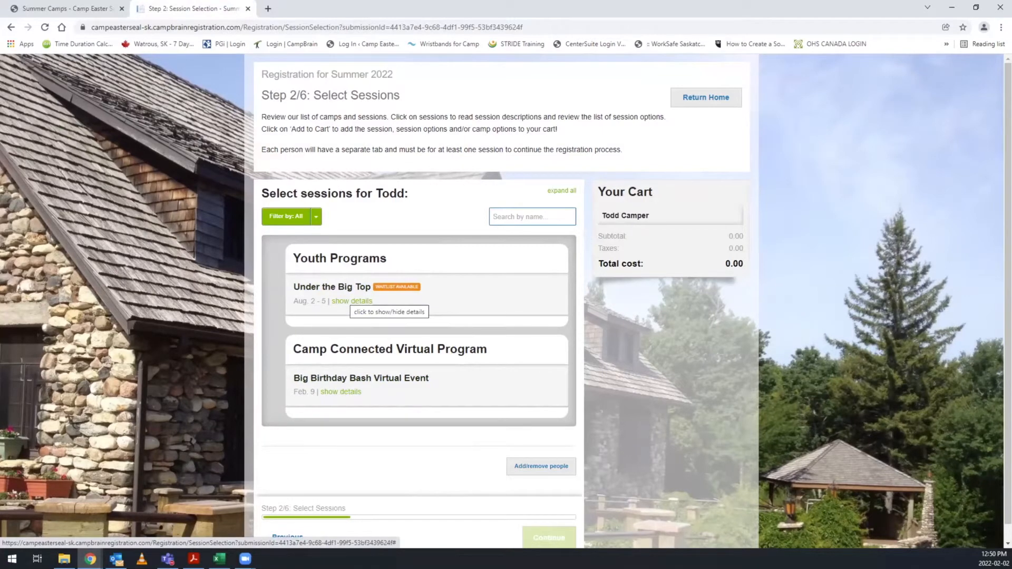
Put the camper on the waitlist for the Under the Big Top youth program and continue to the forms.
click(352, 301)
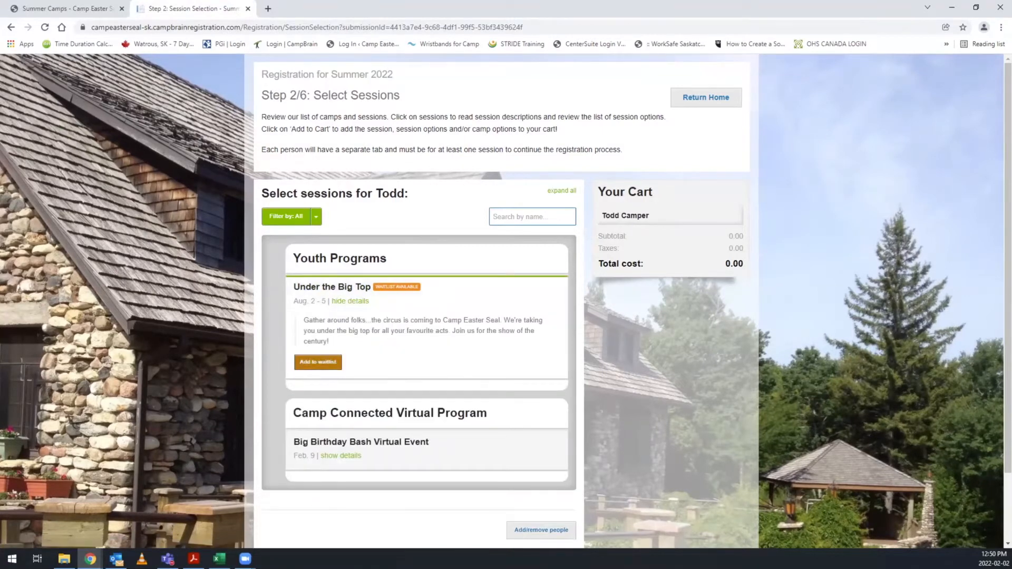
click(318, 363)
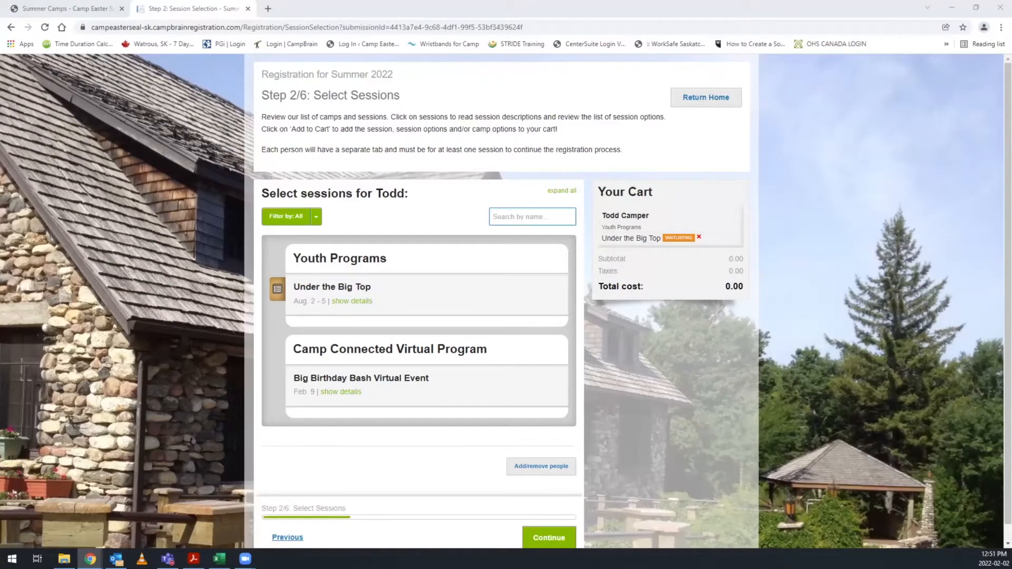
scroll(506, 300, down, 1)
click(548, 521)
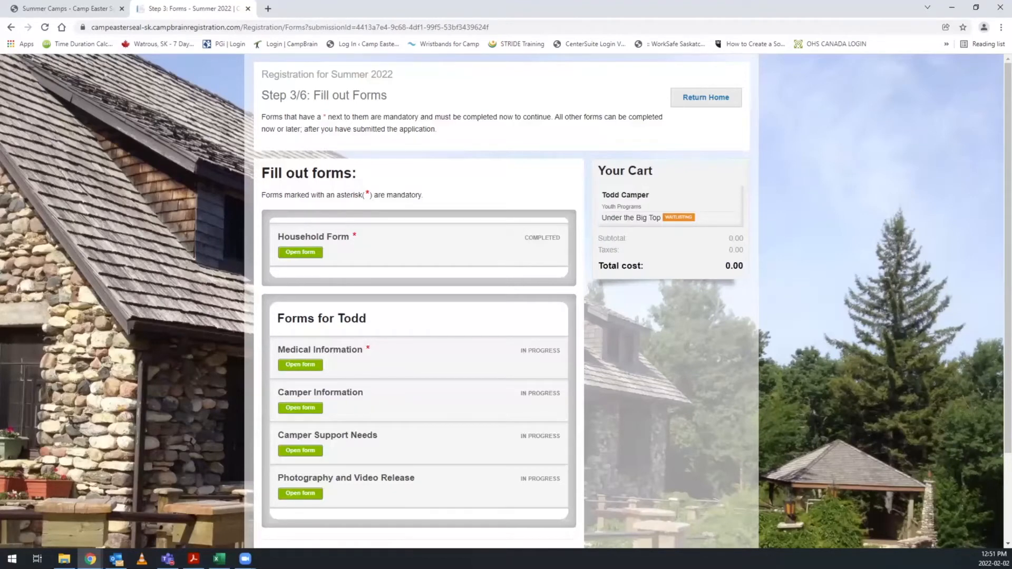
Review the prefilled Household Form, including parents, address, emergency contacts and additional information, and complete it.
click(300, 252)
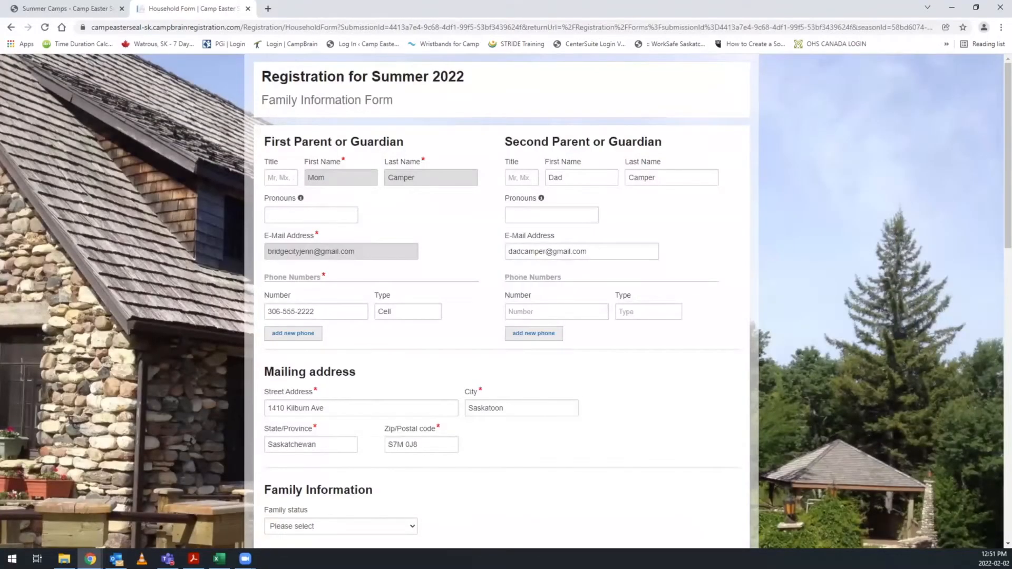
scroll(506, 300, down, 6)
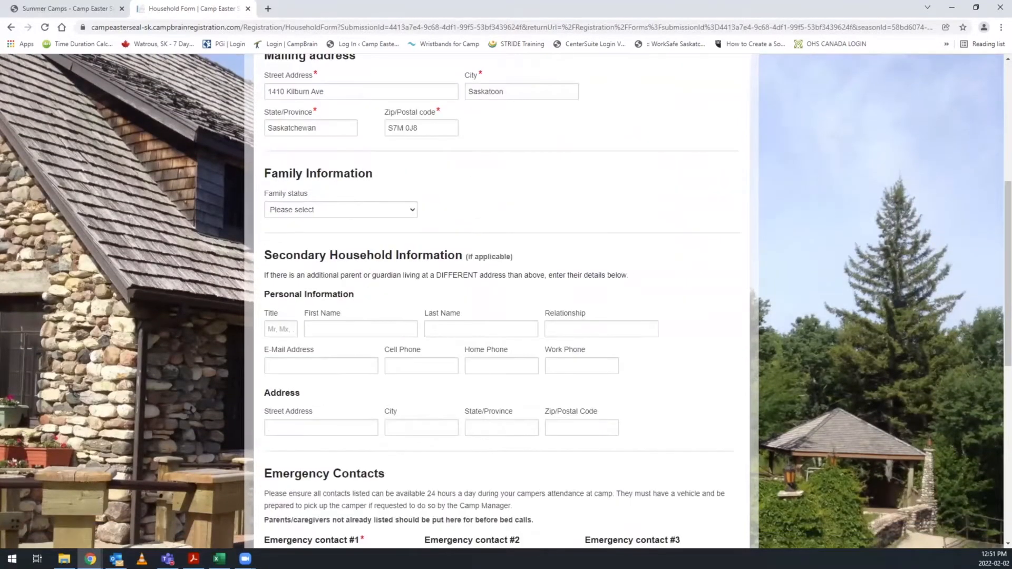
scroll(506, 301, down, 5)
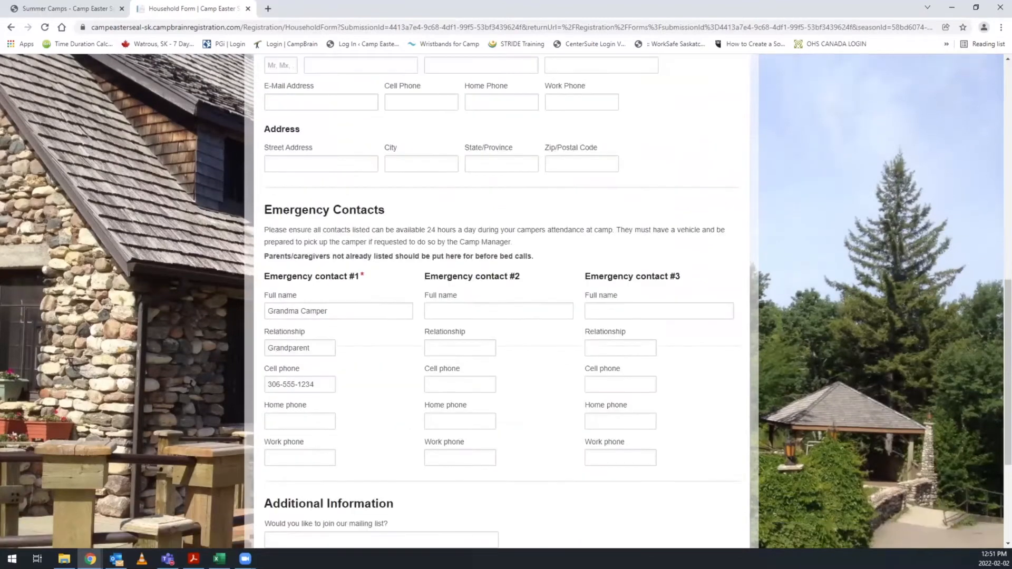
scroll(506, 301, down, 4)
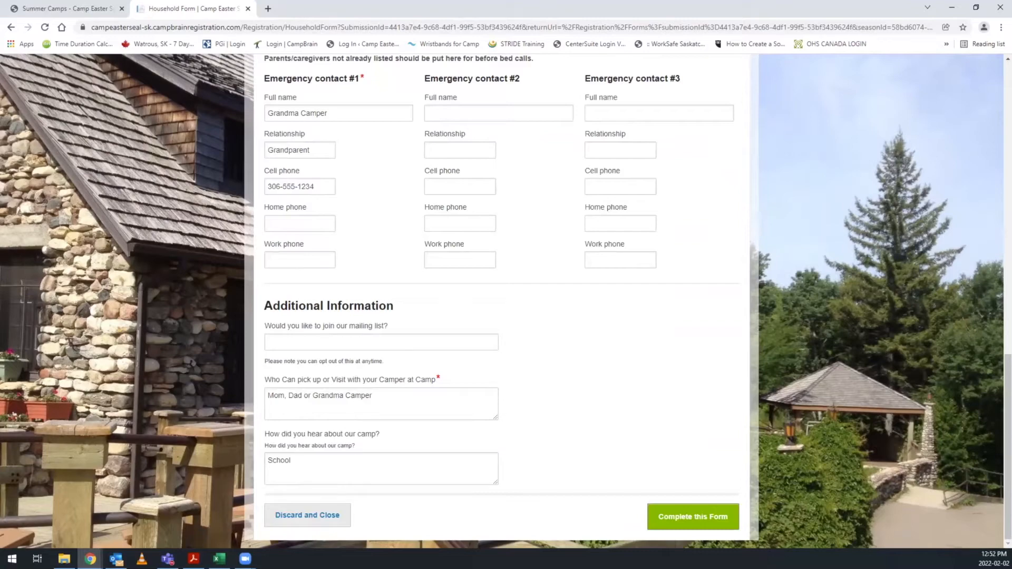
click(692, 517)
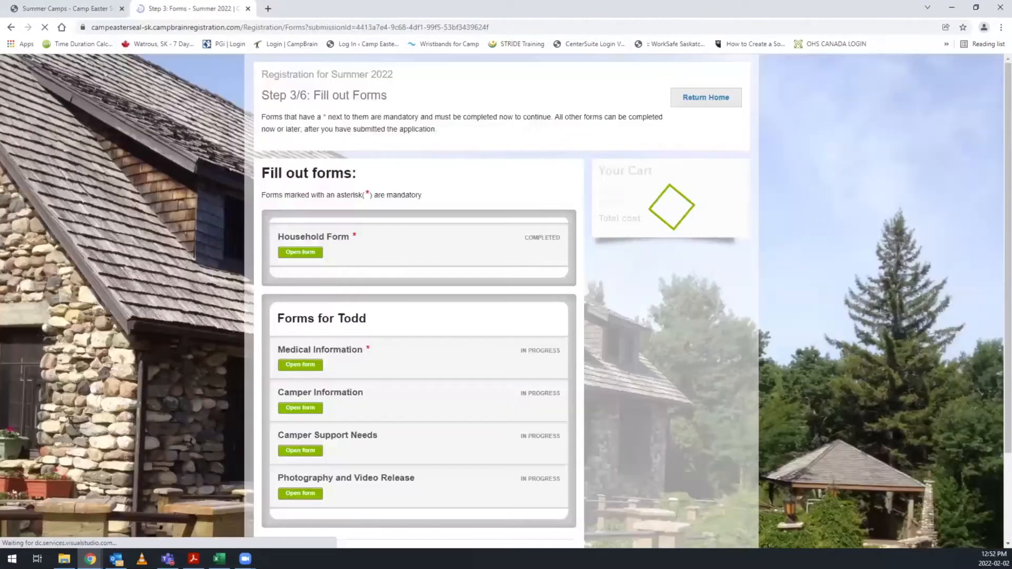
Open the camper's Medical Information form and advance past General Information to Allergies and Dietary Restrictions.
click(300, 365)
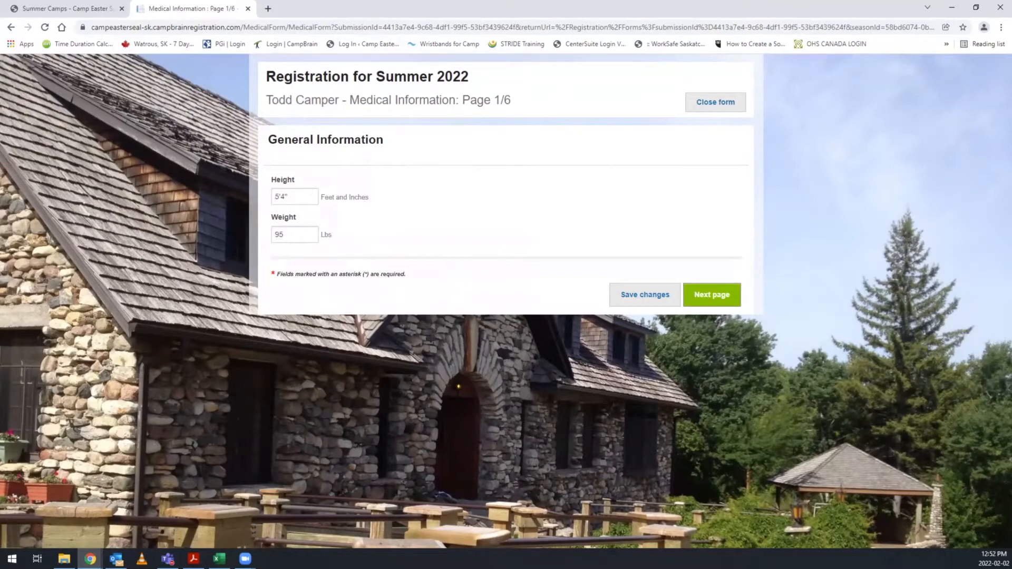
click(711, 295)
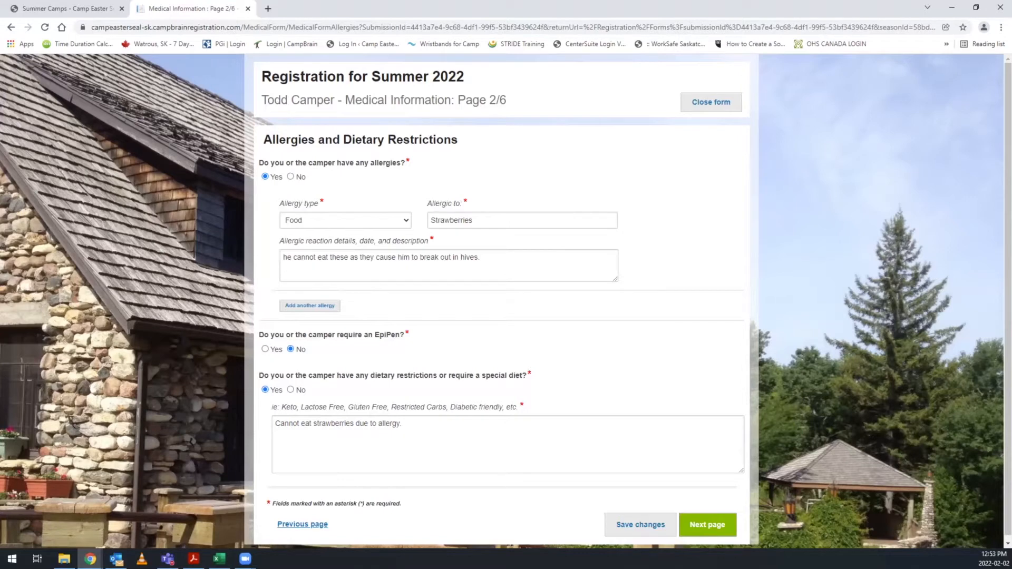
Switch the EpiPen requirement to Yes to view its follow-up question, and set it back to No.
scroll(502, 300, down, 1)
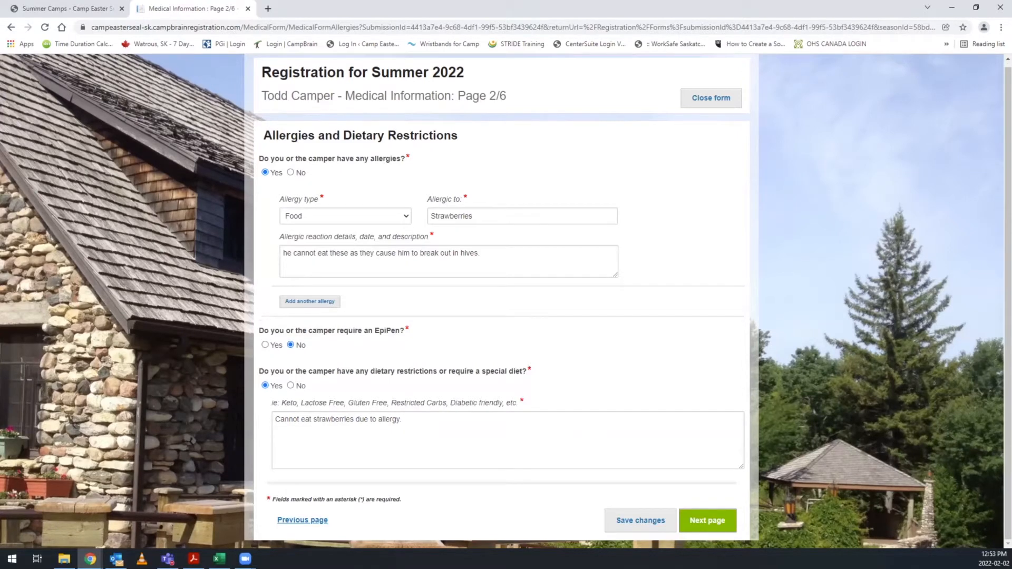
click(265, 345)
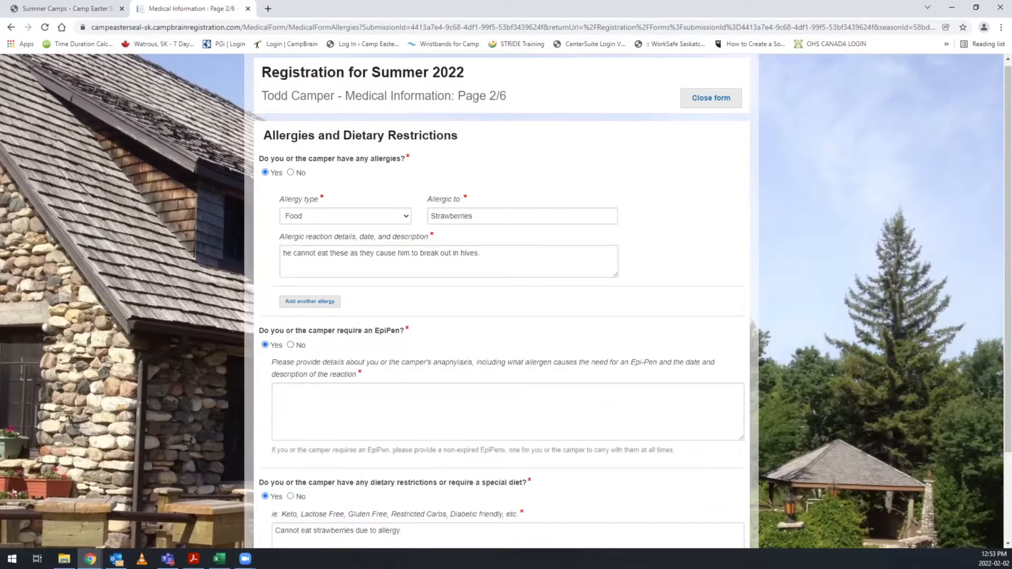
click(291, 345)
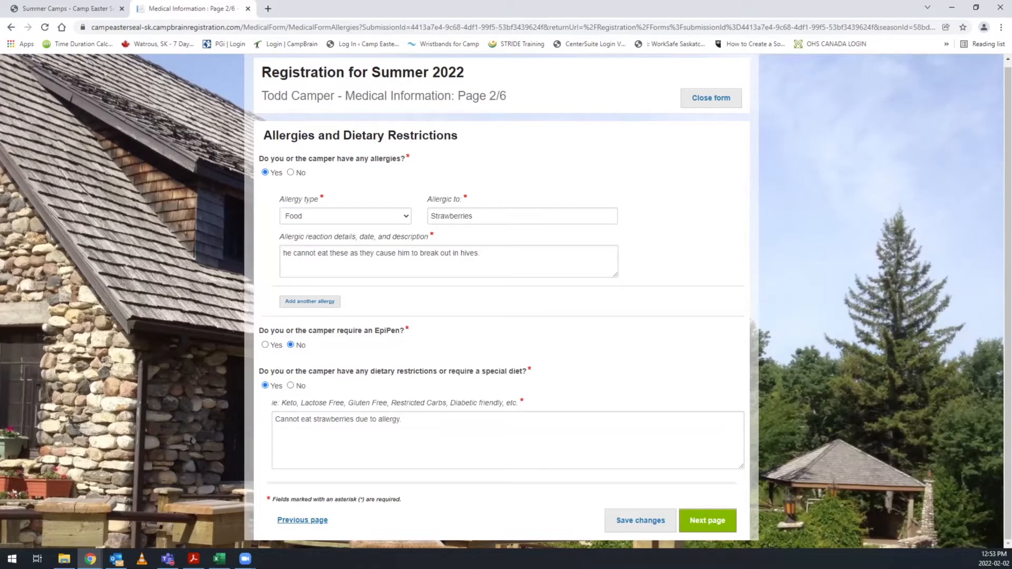
Advance from Allergies and Dietary Restrictions to Medications and Treatments, and highlight "prescription and non-prescription" in the medication administration question.
click(403, 420)
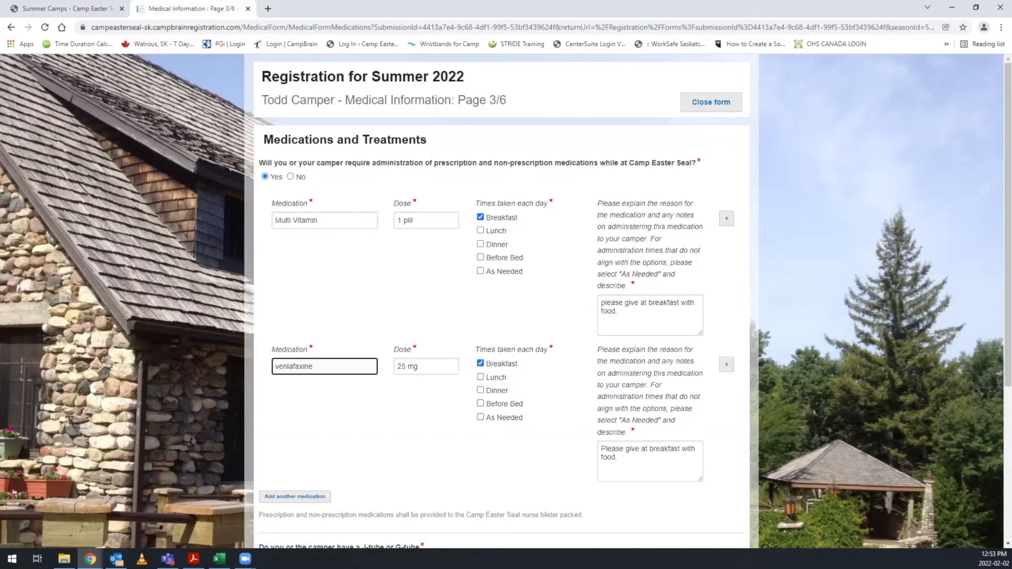
drag(435, 163, 555, 163)
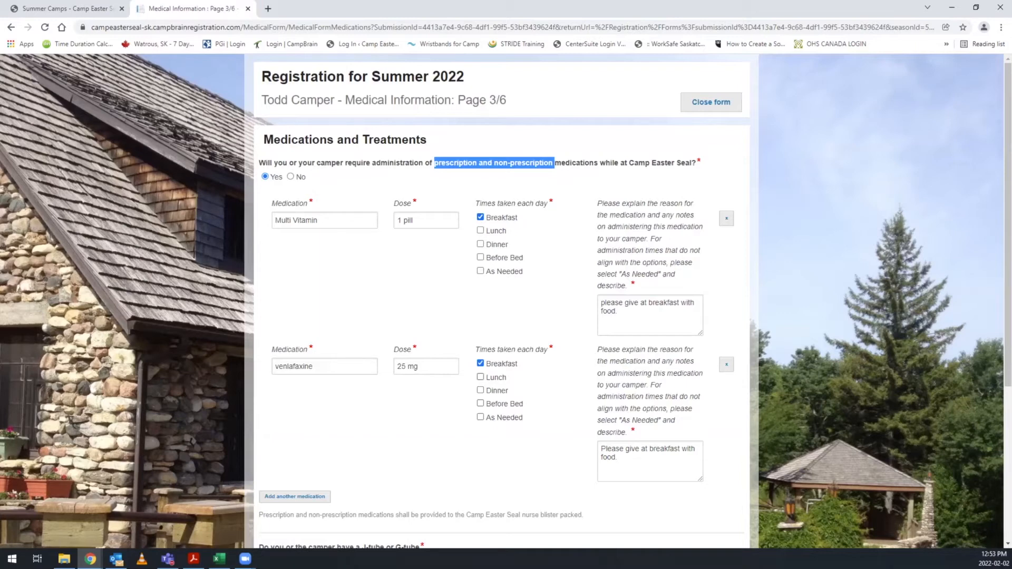
Add a blank third medication entry below the existing ones to view its fields, and remove it again.
scroll(501, 300, down, 1)
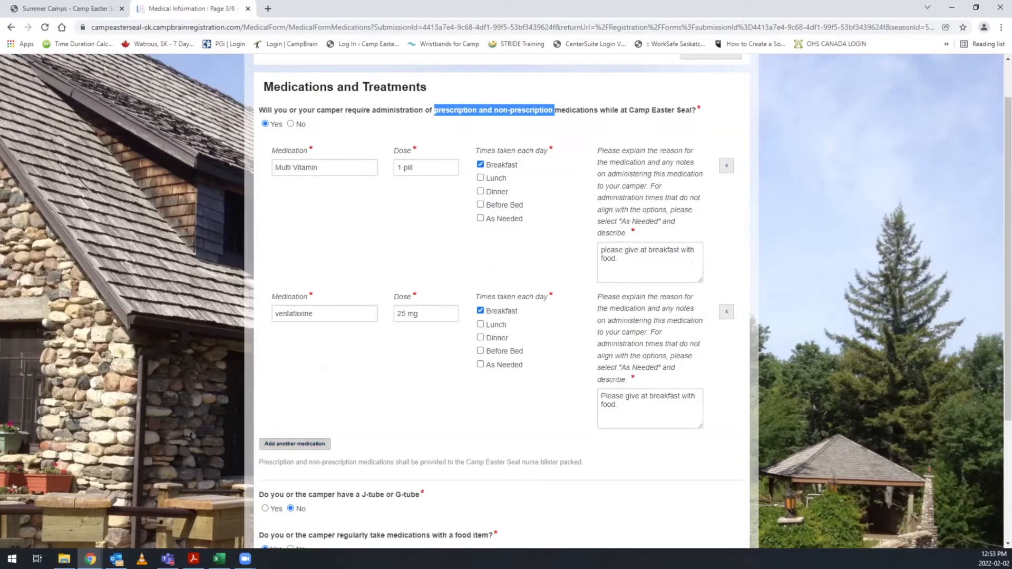
click(295, 443)
scroll(501, 300, down, 5)
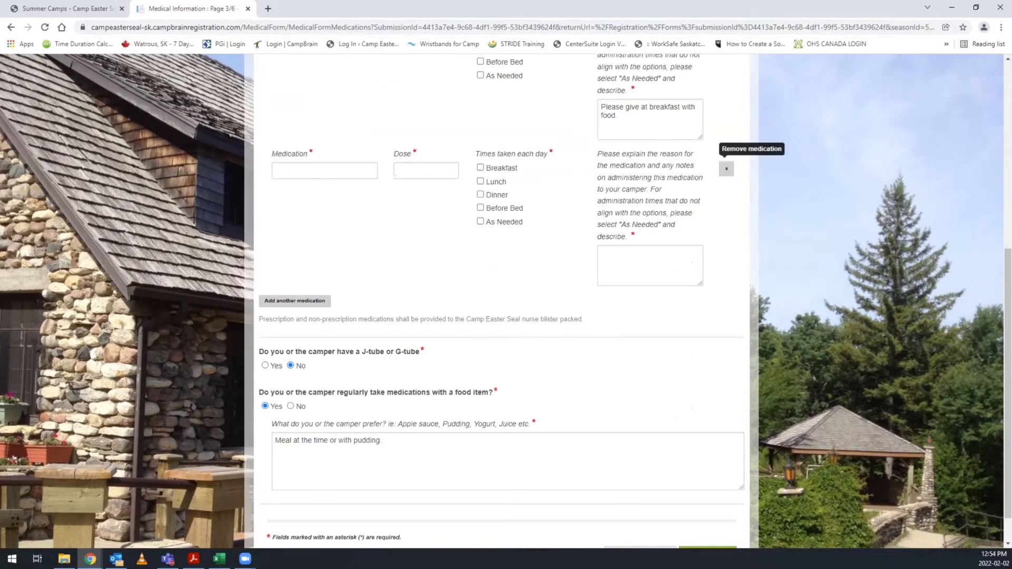
click(727, 169)
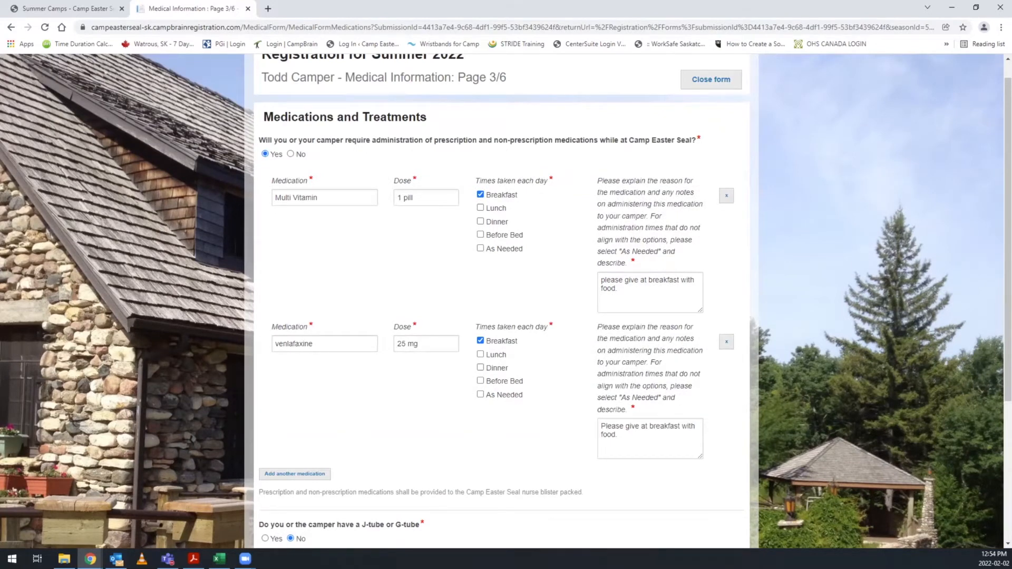
Switch the J-tube or G-tube answer to Yes to view its follow-up question, and set it back to No.
scroll(506, 300, down, 4)
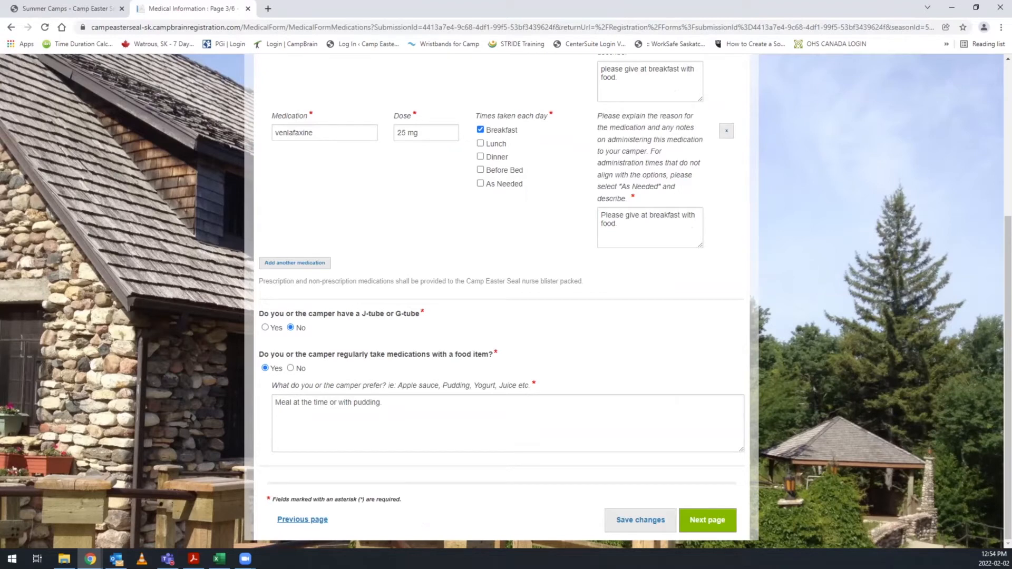
click(265, 327)
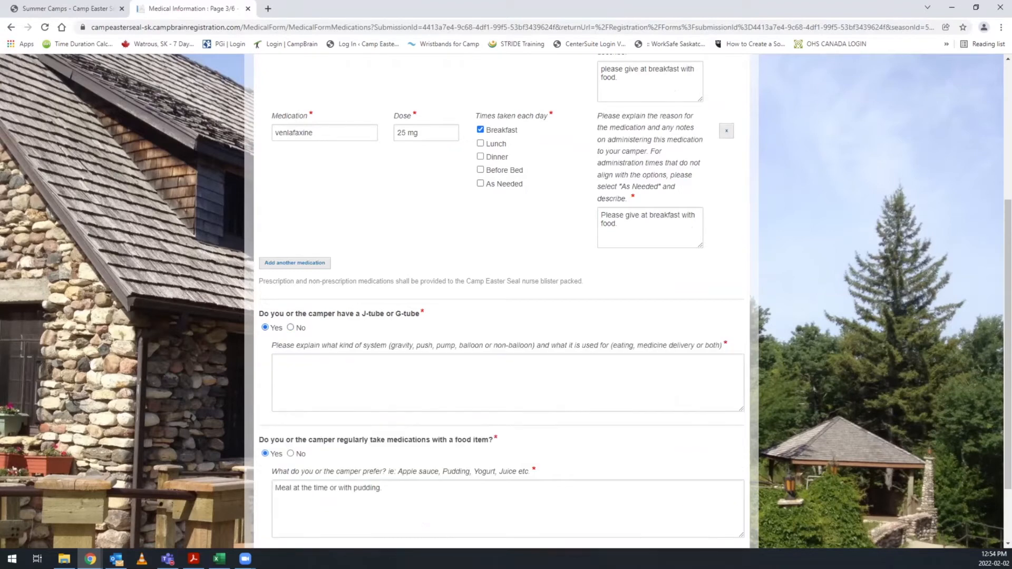
click(290, 327)
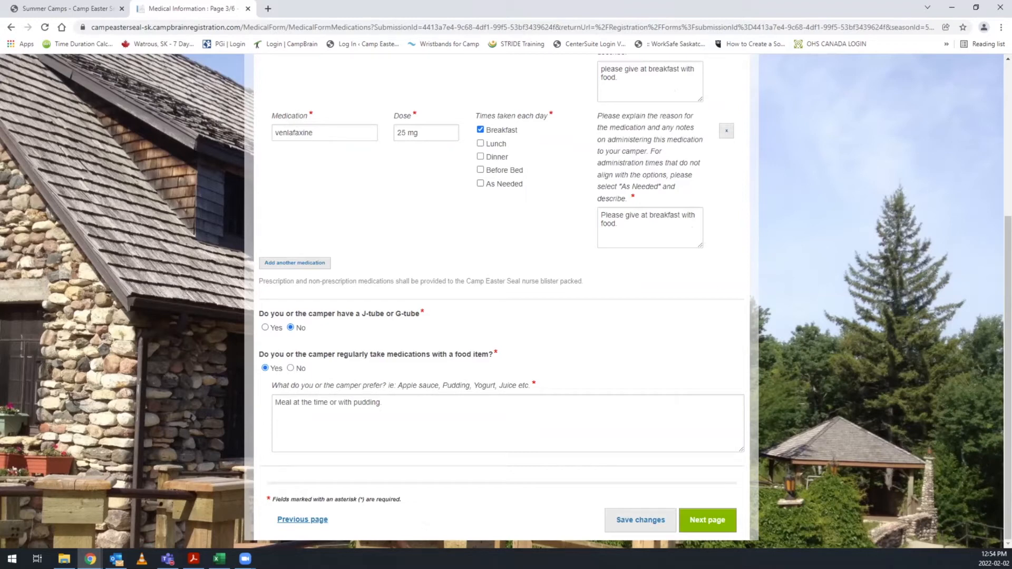
Advance to the Health History page and review the answers for all listed conditions, treatments and additional medical questions.
click(708, 520)
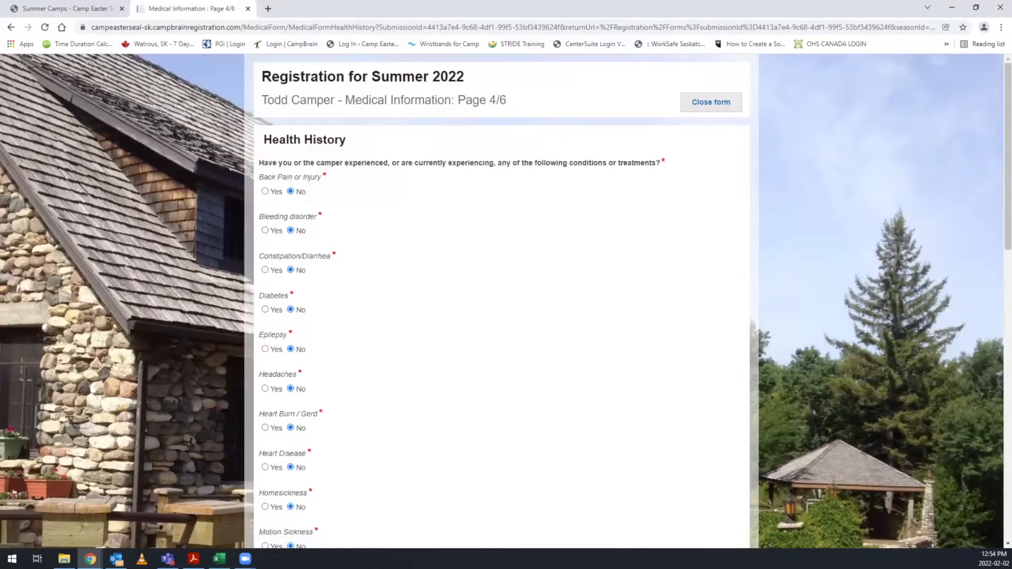
scroll(501, 300, down, 2)
scroll(501, 300, down, 3)
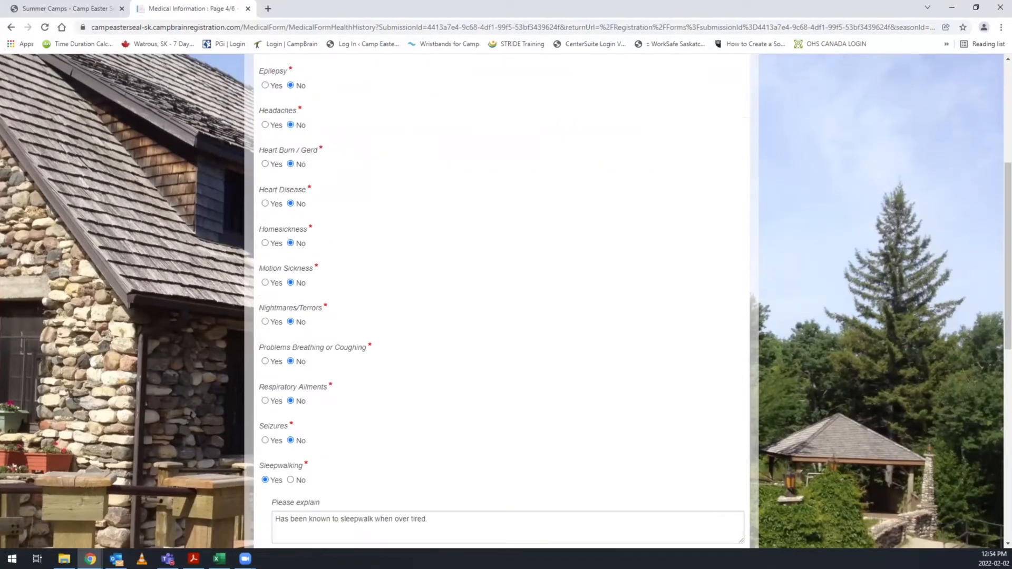
scroll(502, 301, down, 2)
scroll(502, 300, down, 1)
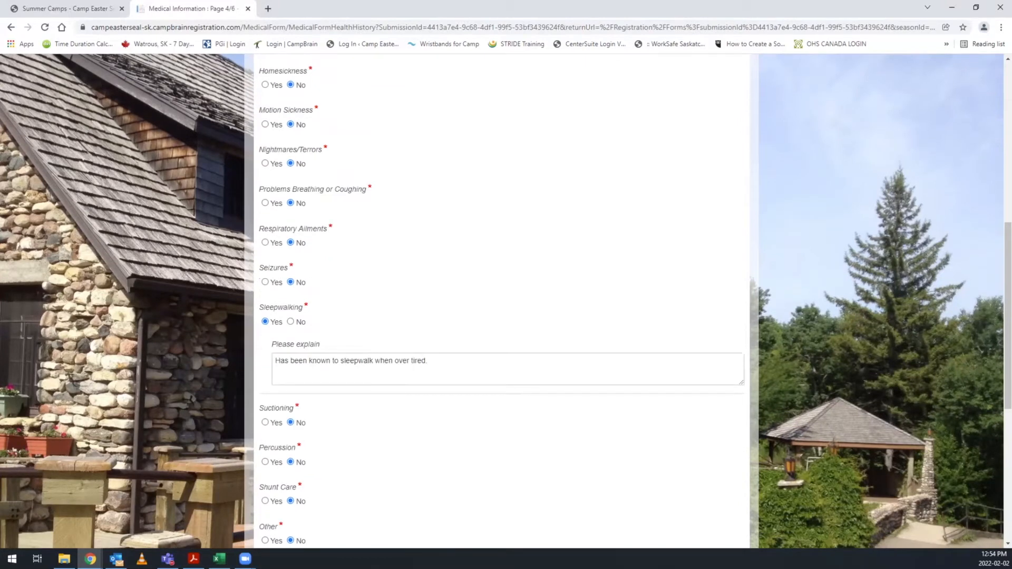
scroll(501, 300, down, 1)
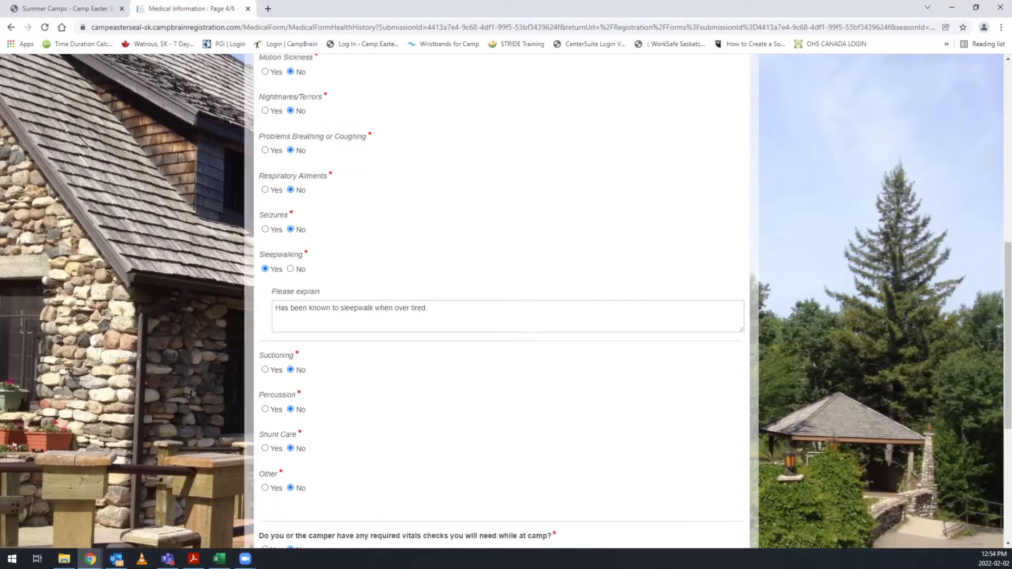
scroll(501, 300, down, 3)
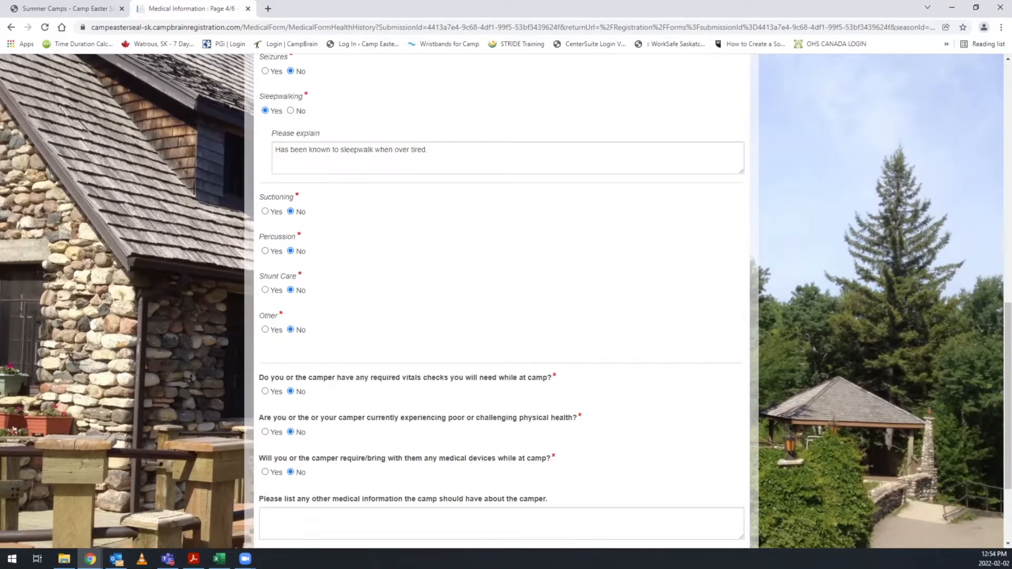
scroll(502, 300, down, 2)
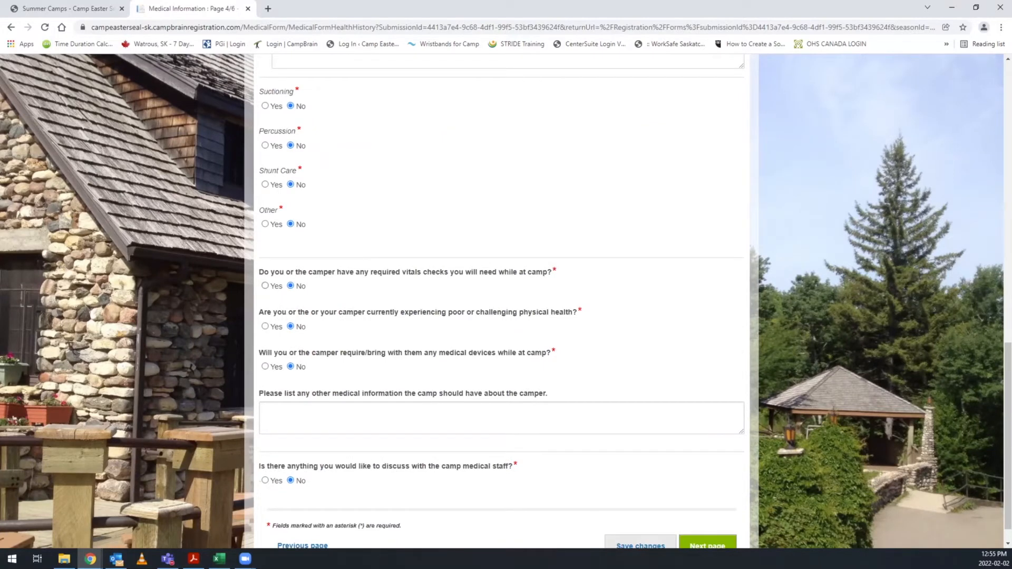
Switch the vitals check, poor physical health and medical device answers to Yes to view their follow-ups, returning each to No.
click(265, 286)
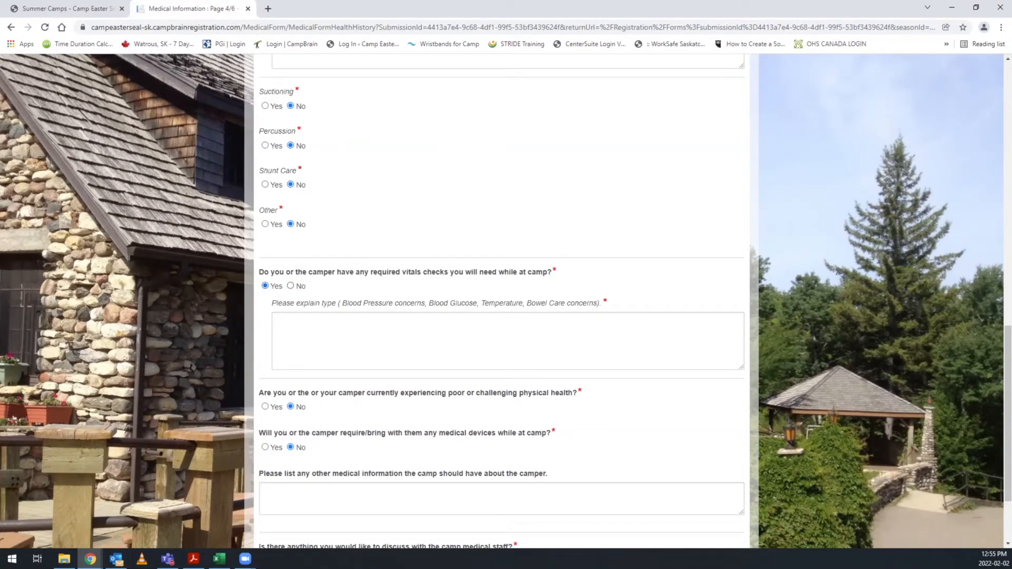
click(291, 285)
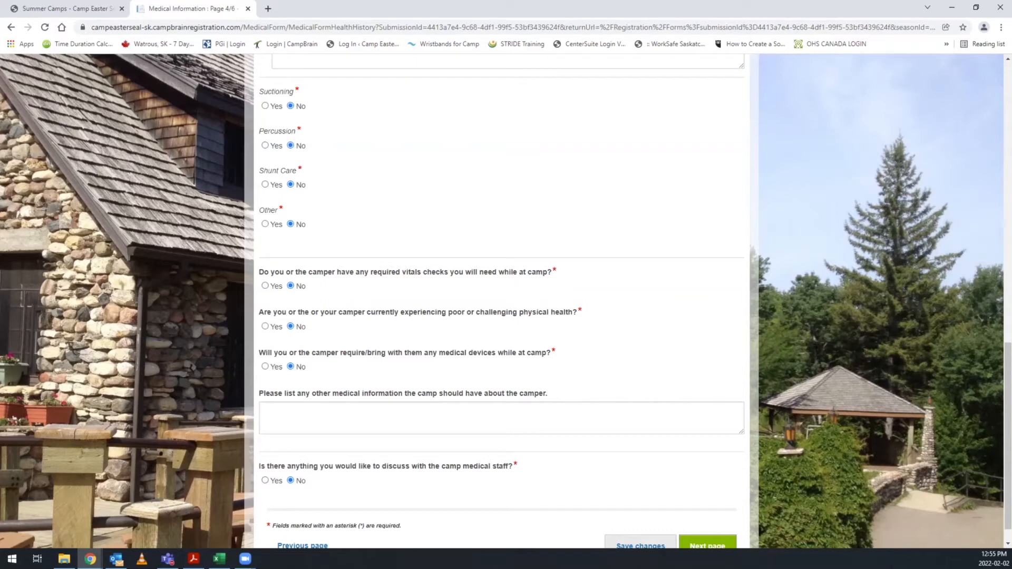
click(265, 326)
click(291, 326)
click(265, 366)
scroll(501, 301, down, 1)
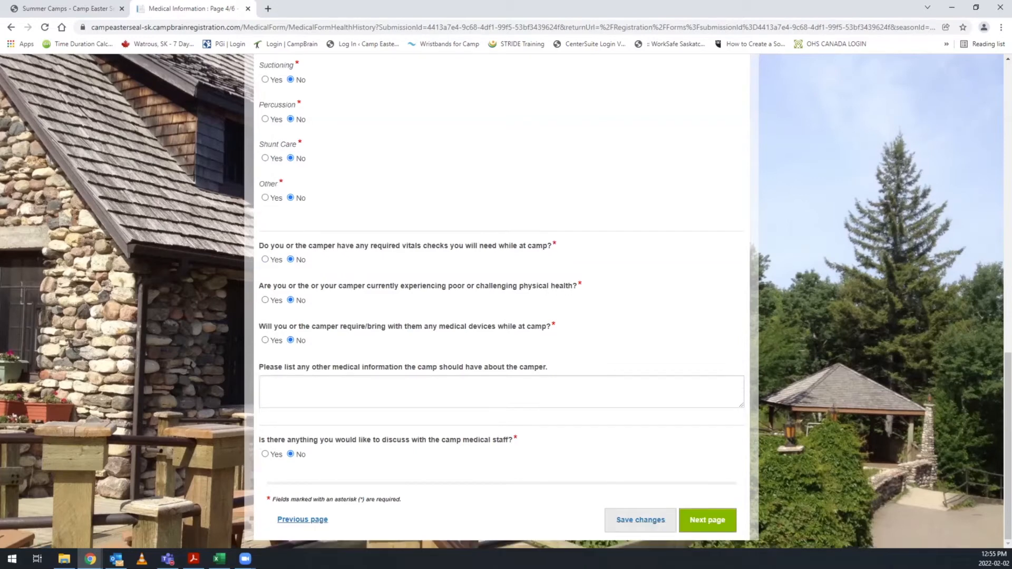
Check the other medical information field, and switch the medical staff discussion answer to Yes and back to No.
click(263, 383)
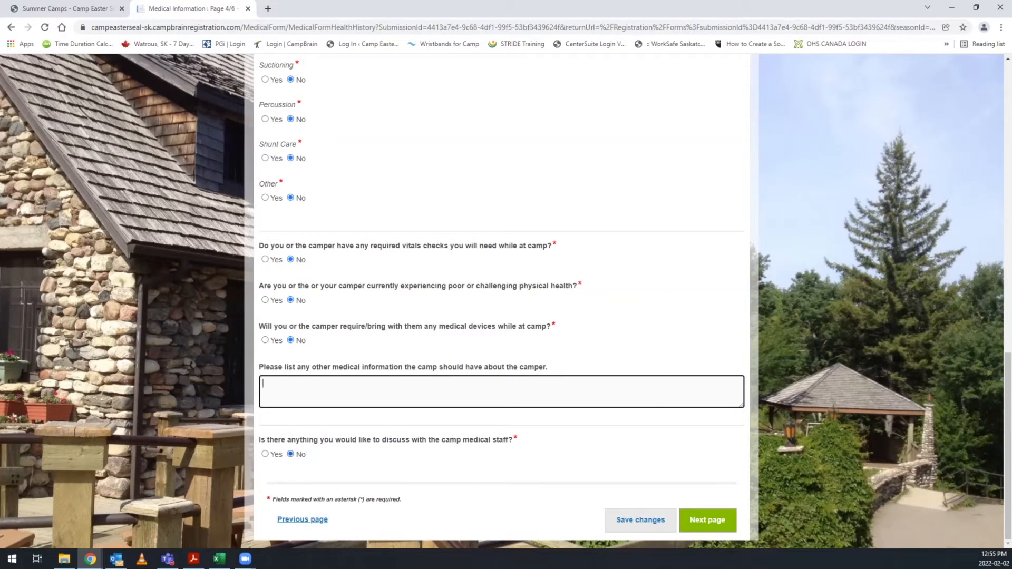
click(265, 454)
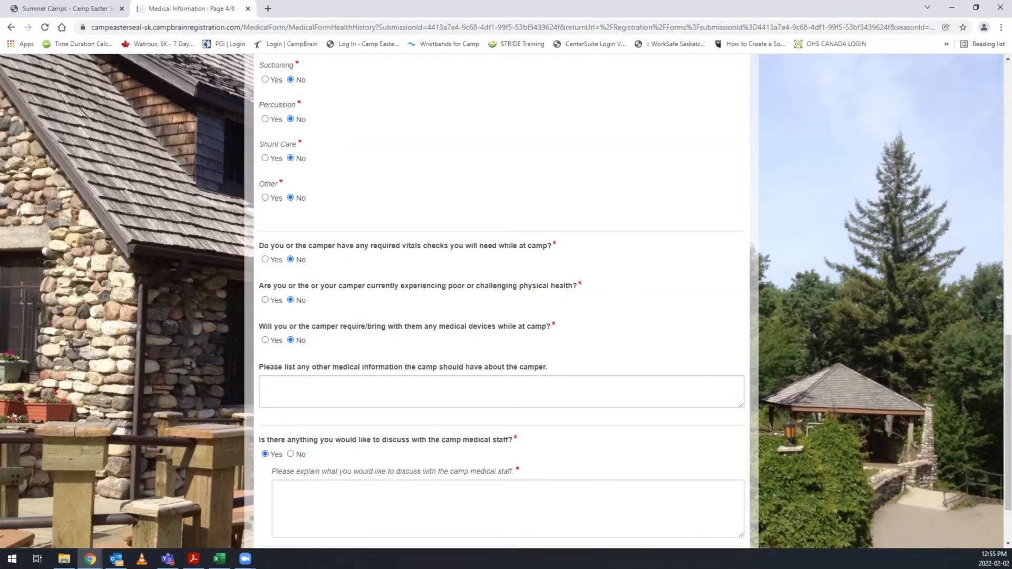
click(290, 454)
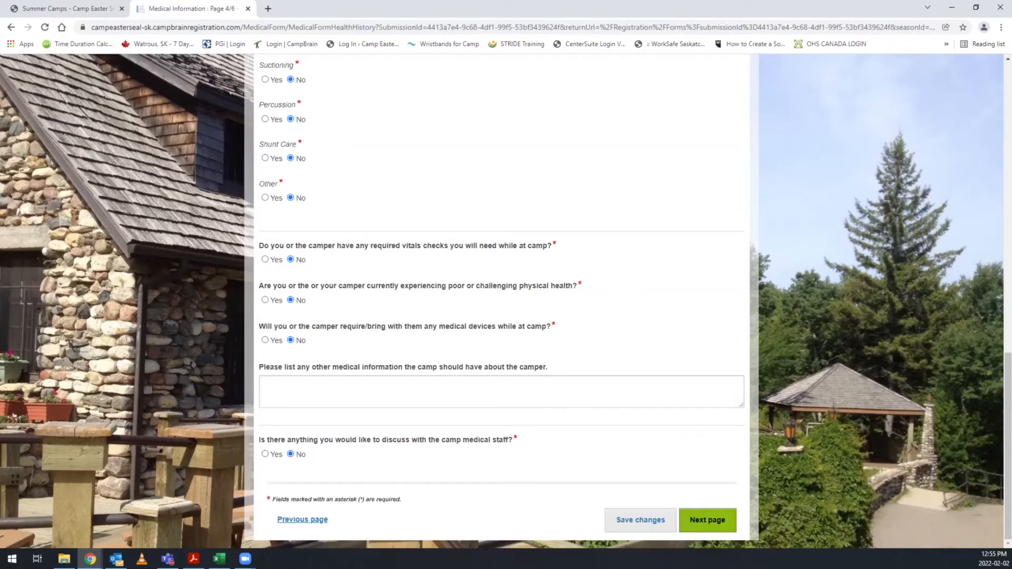
Advance past the family doctor page, consent to the Medical Statement of Participation, and complete the Medical Information form.
click(708, 519)
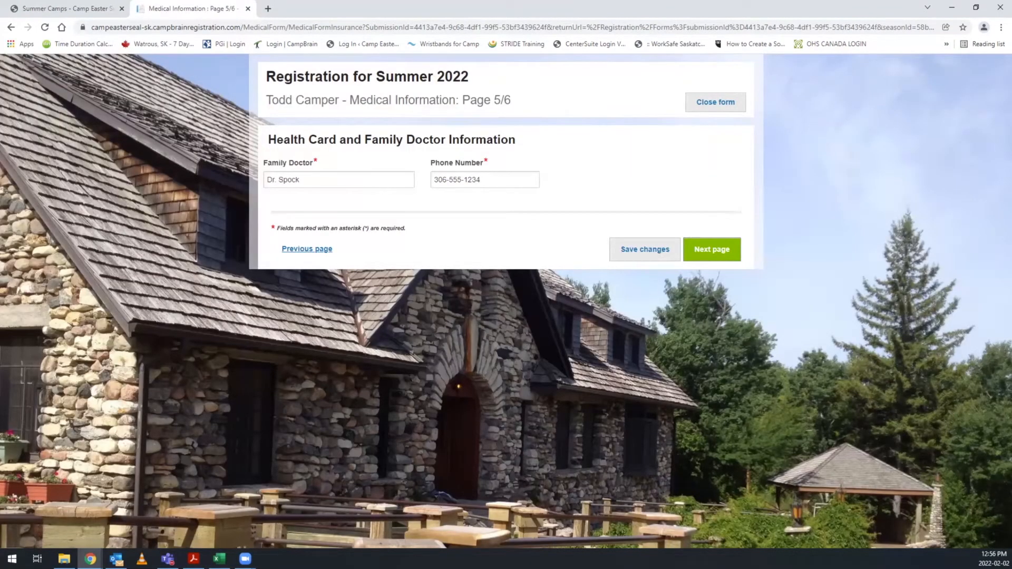
click(712, 249)
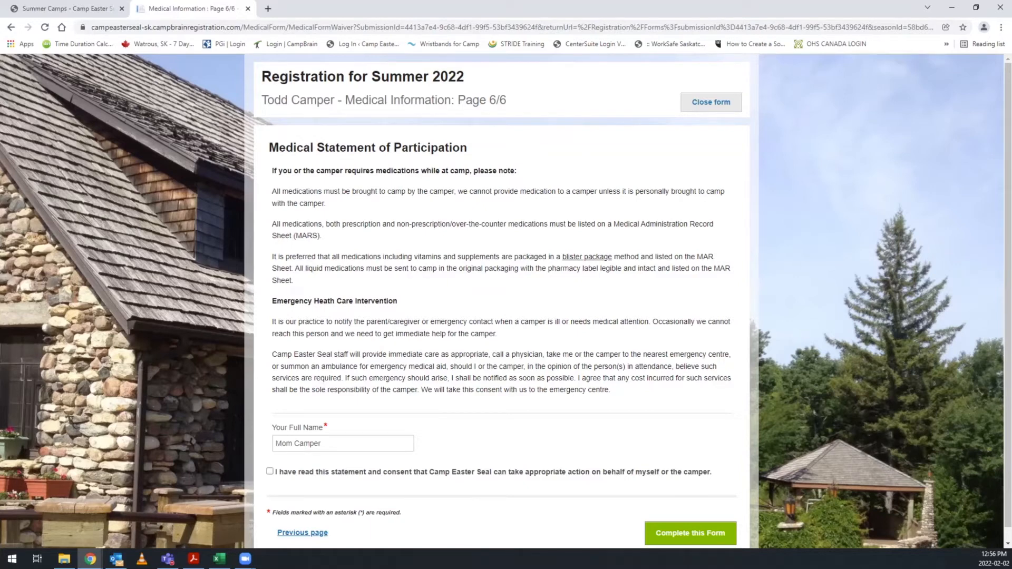
scroll(506, 300, down, 1)
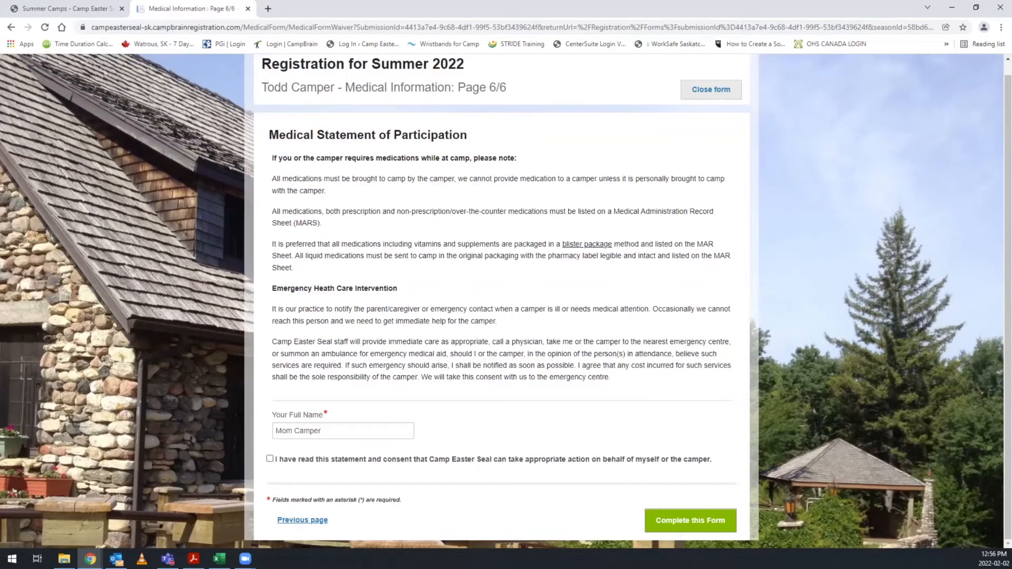
click(270, 459)
click(691, 521)
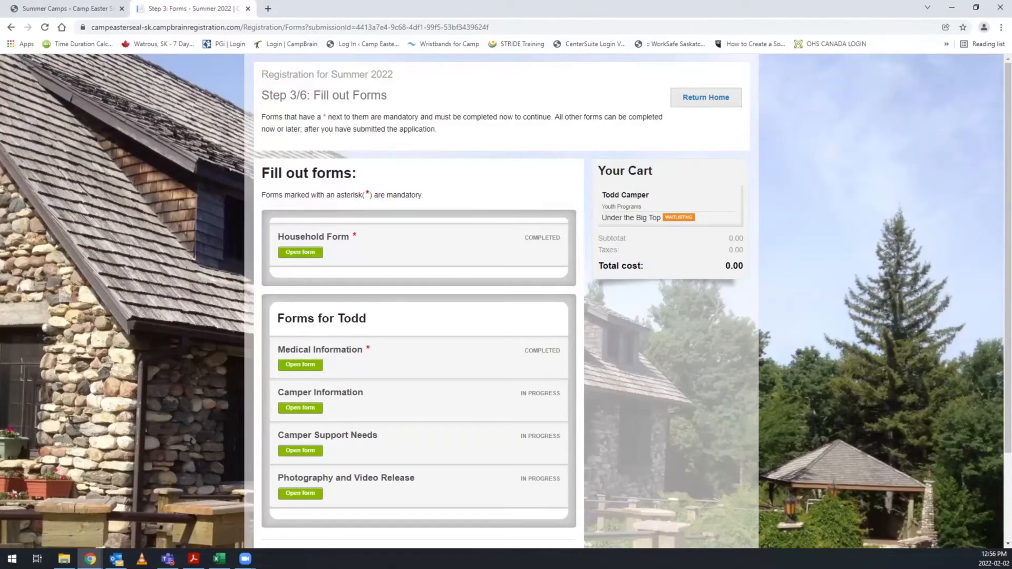
Open the Camper Information form and review its answers on interests, social activities, SaskAbilities programs, CLSD, t-shirt size and virtual camp.
click(299, 408)
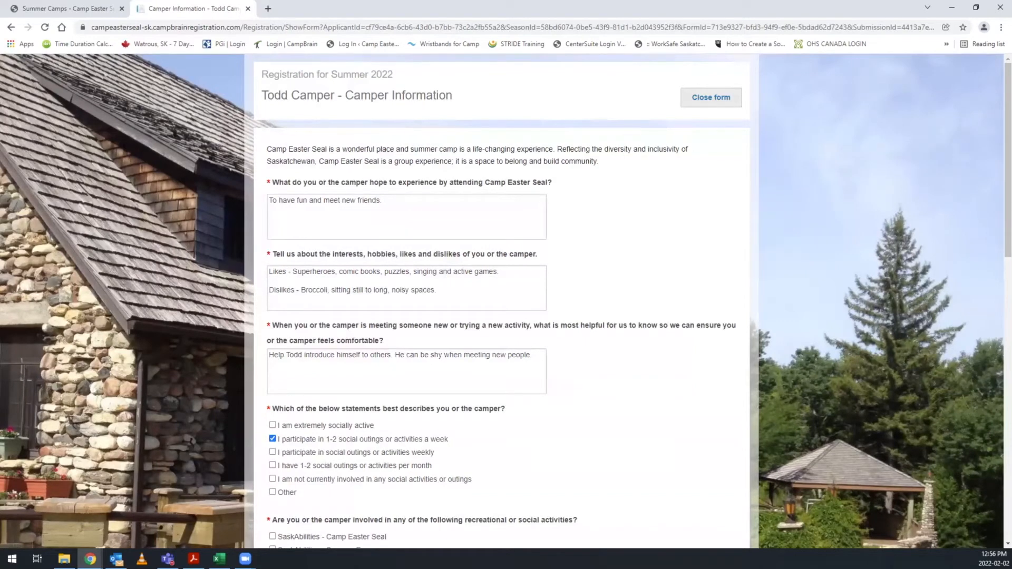
scroll(506, 301, down, 1)
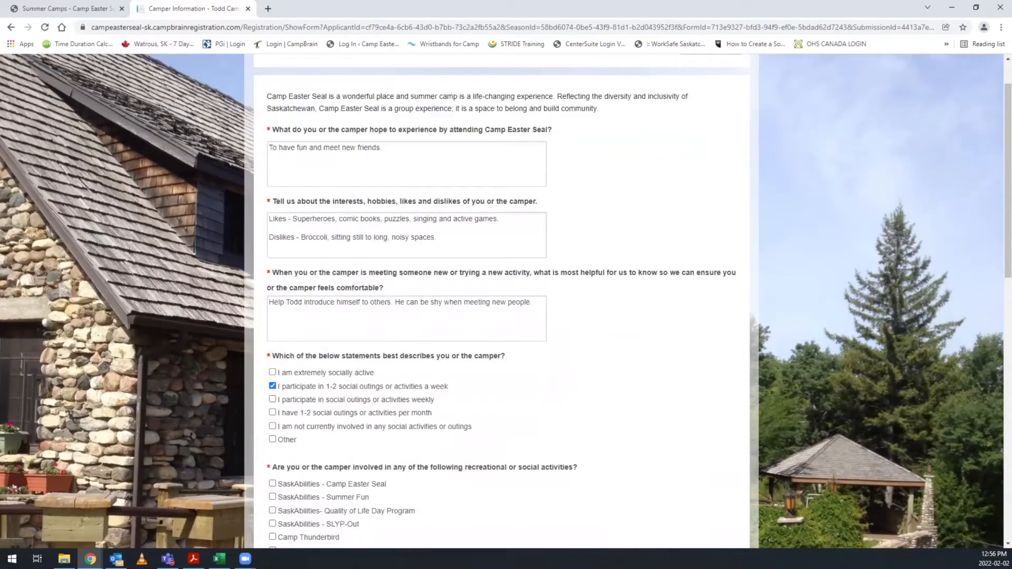
scroll(506, 301, down, 1)
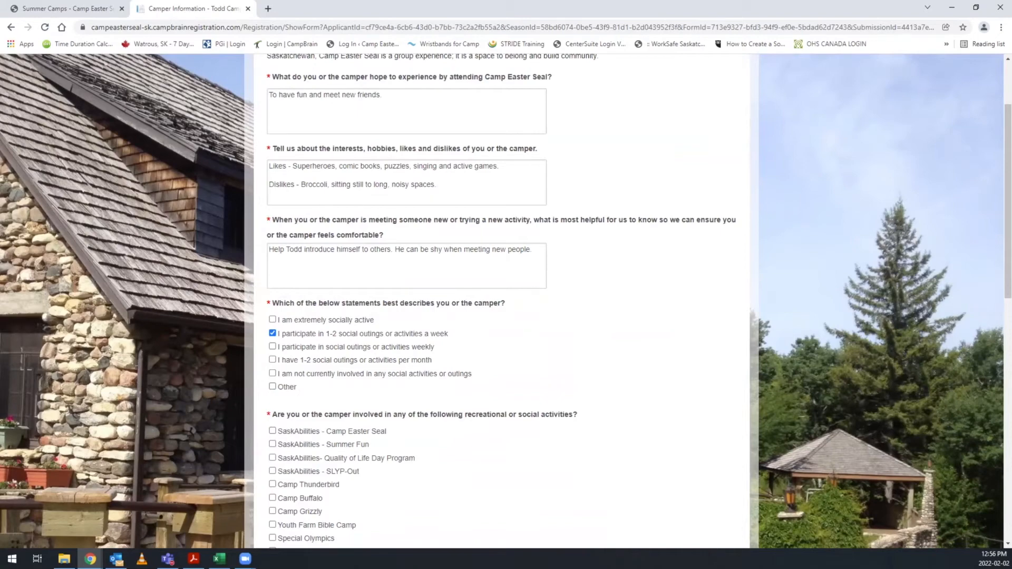
scroll(506, 301, down, 1)
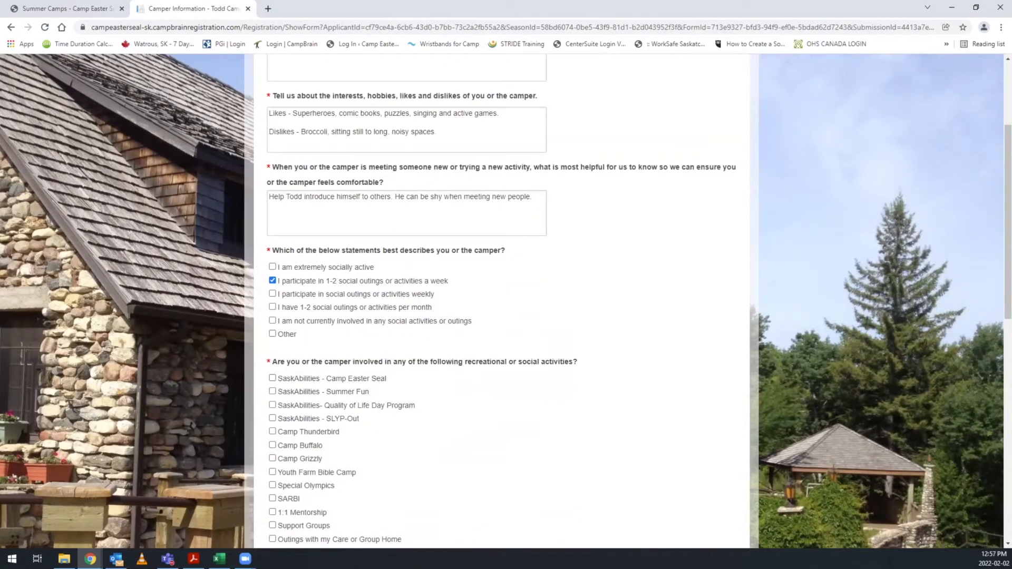
scroll(506, 300, down, 3)
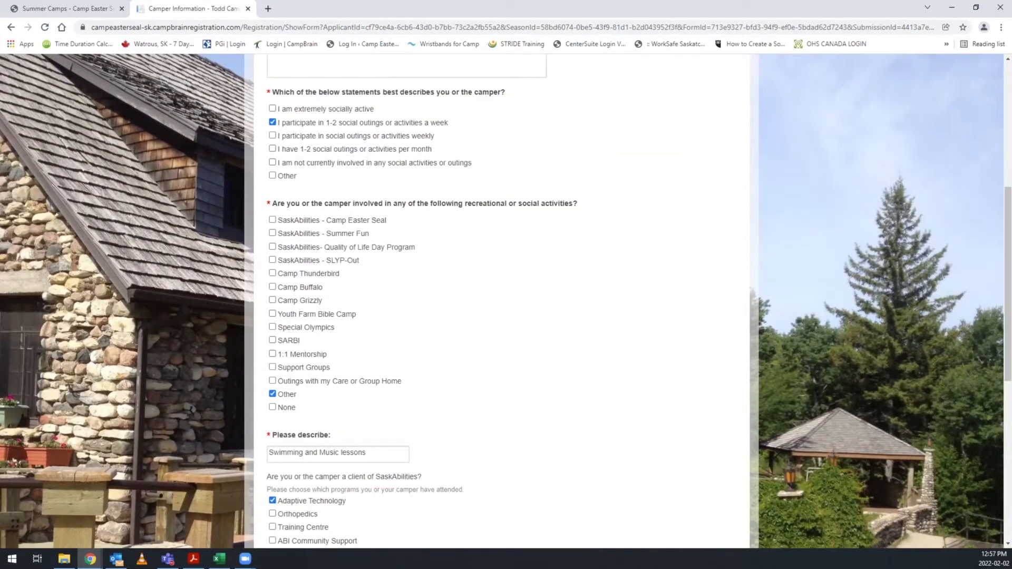
scroll(506, 300, down, 1)
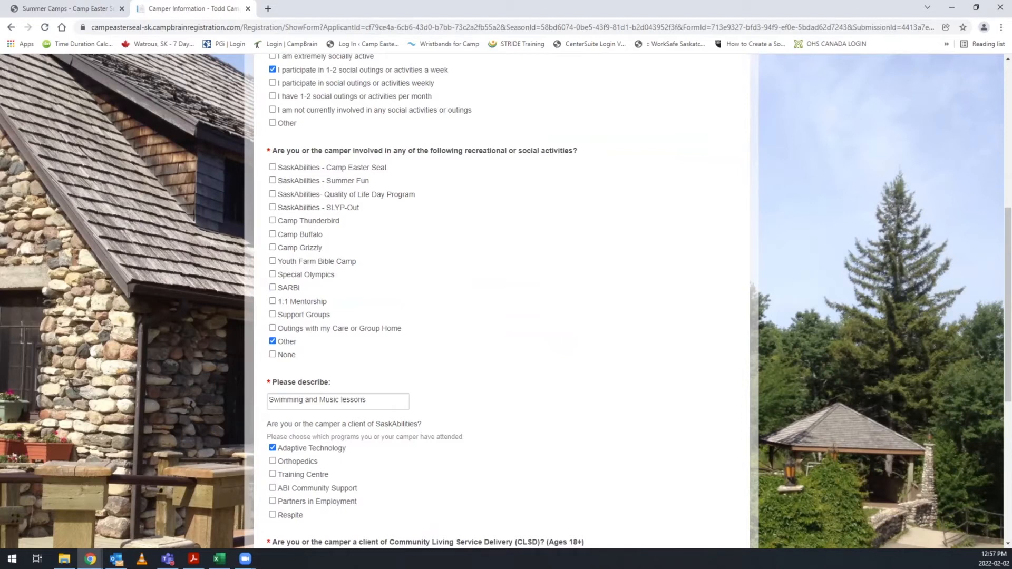
scroll(506, 301, down, 1)
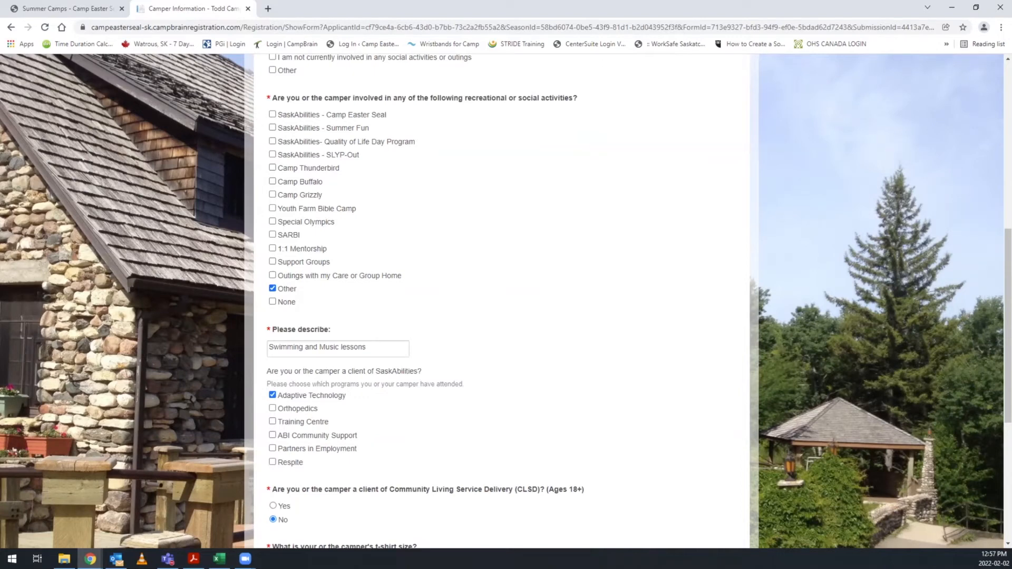
scroll(500, 300, down, 3)
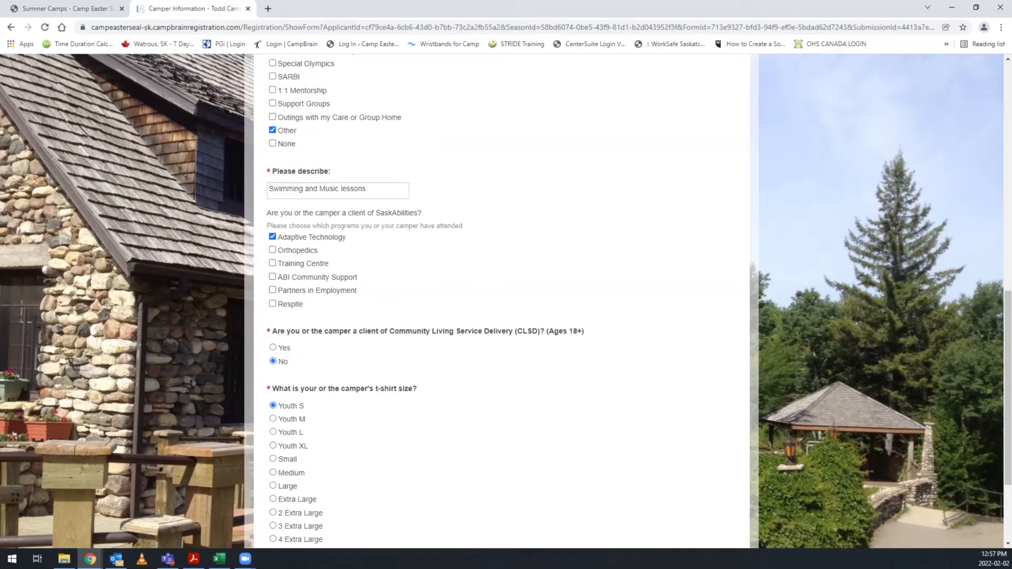
scroll(500, 300, down, 1)
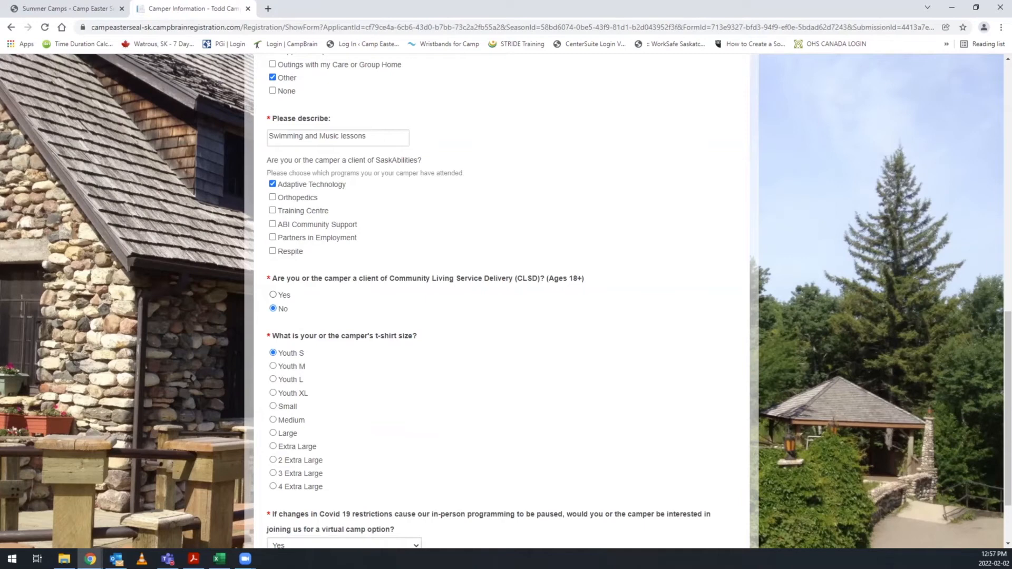
scroll(506, 301, down, 1)
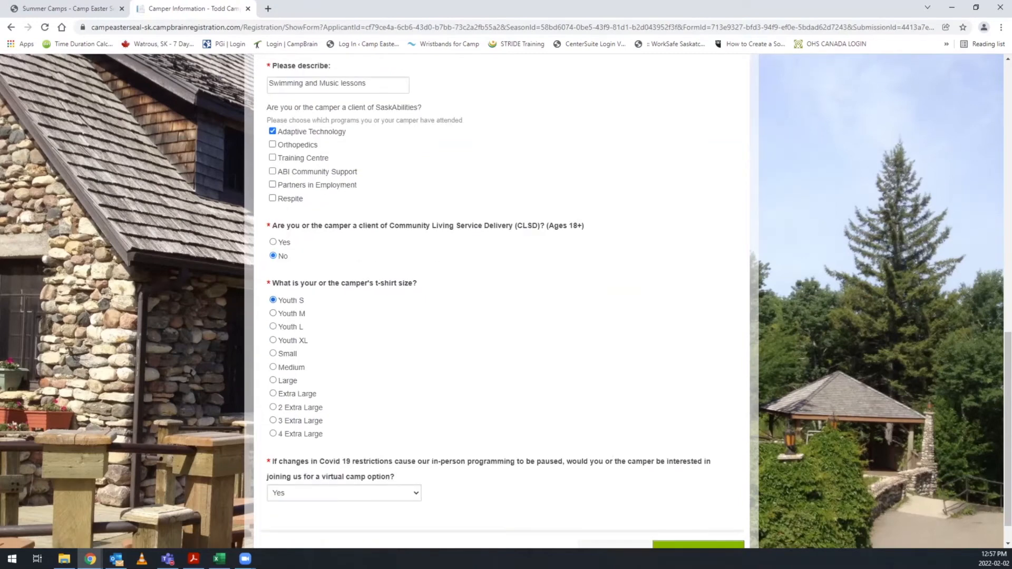
scroll(506, 301, down, 1)
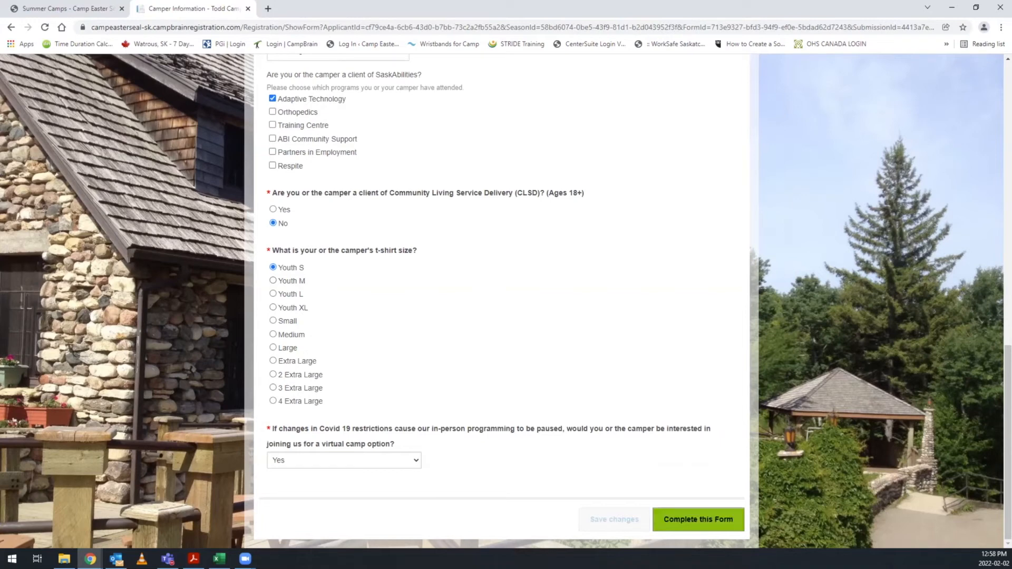
Complete the Camper Information form and open the Camper Support Needs form.
click(699, 519)
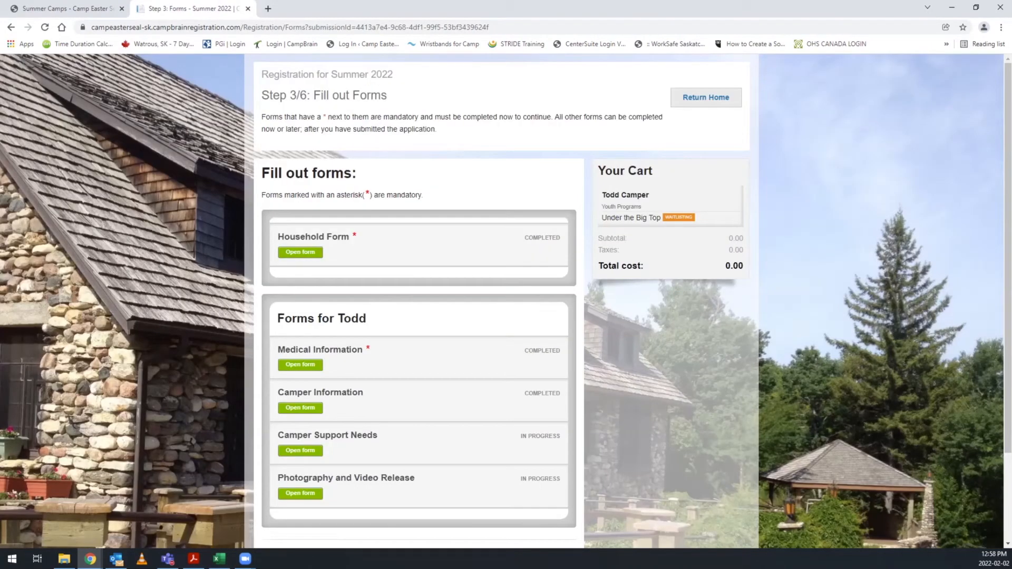
click(300, 450)
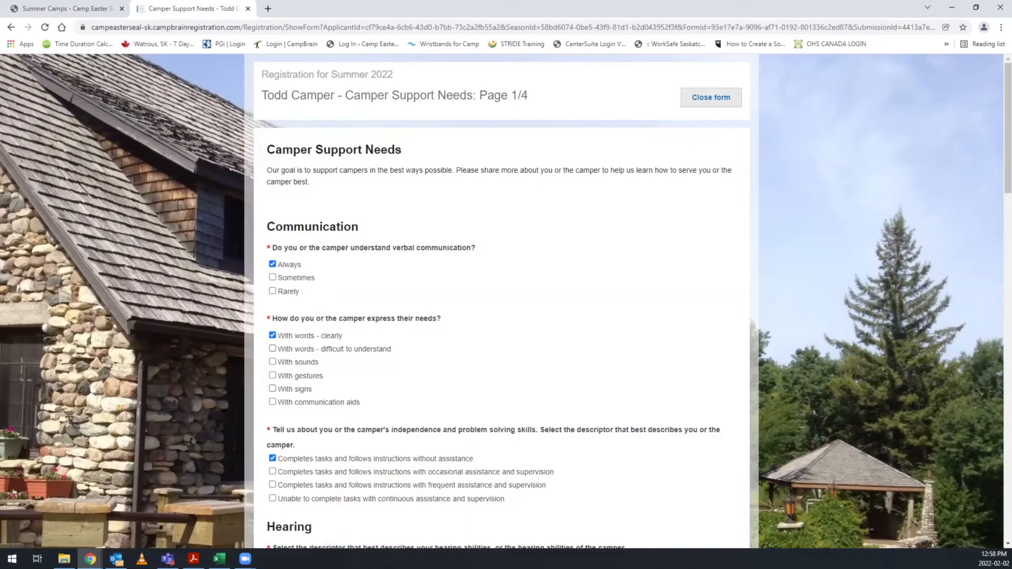
Review the camper's support answers on communication, hearing, vision, ambulation, lifts, toileting, bathing, swimming, dressing and eating.
scroll(501, 301, down, 7)
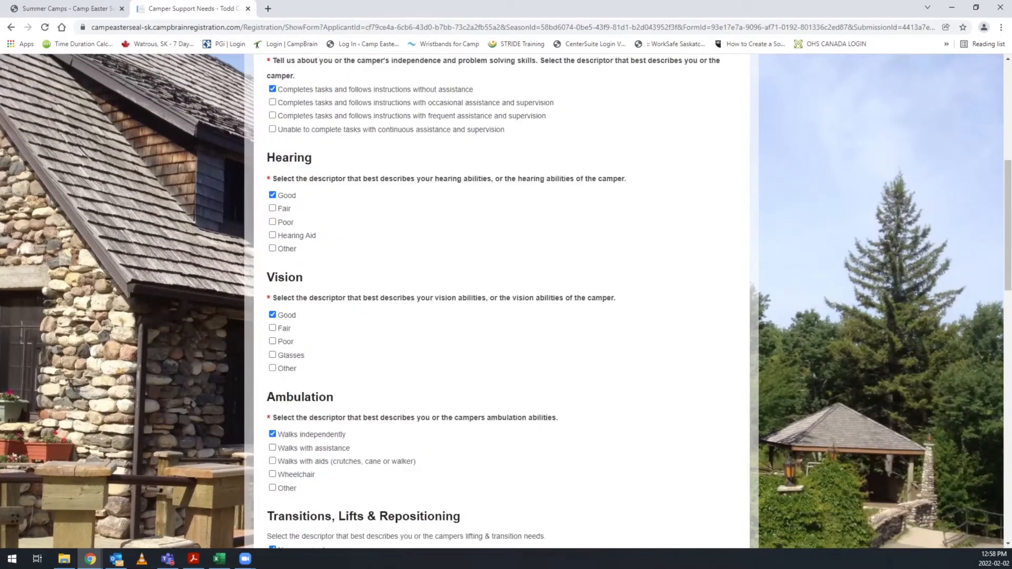
scroll(501, 301, down, 2)
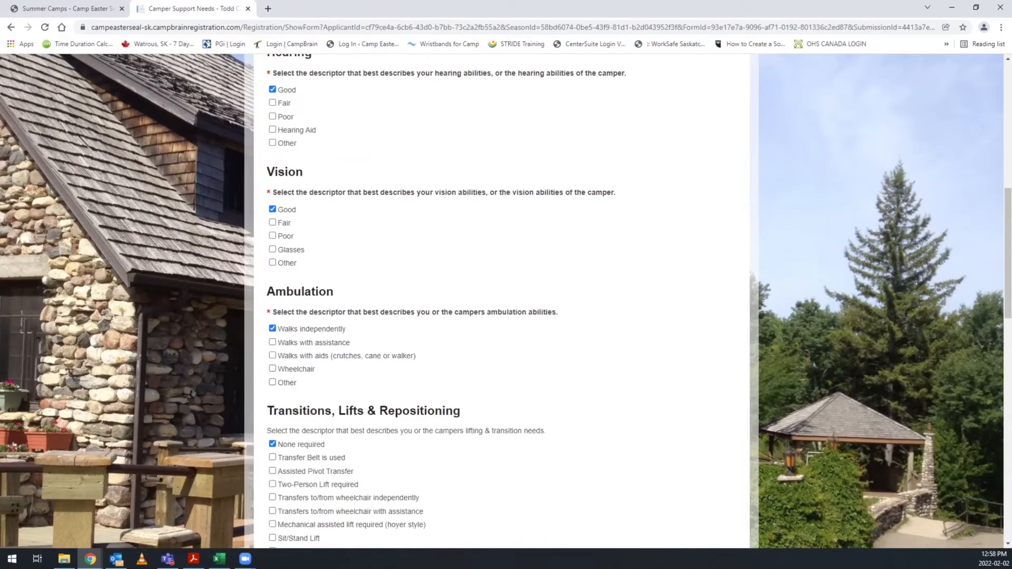
scroll(501, 300, down, 3)
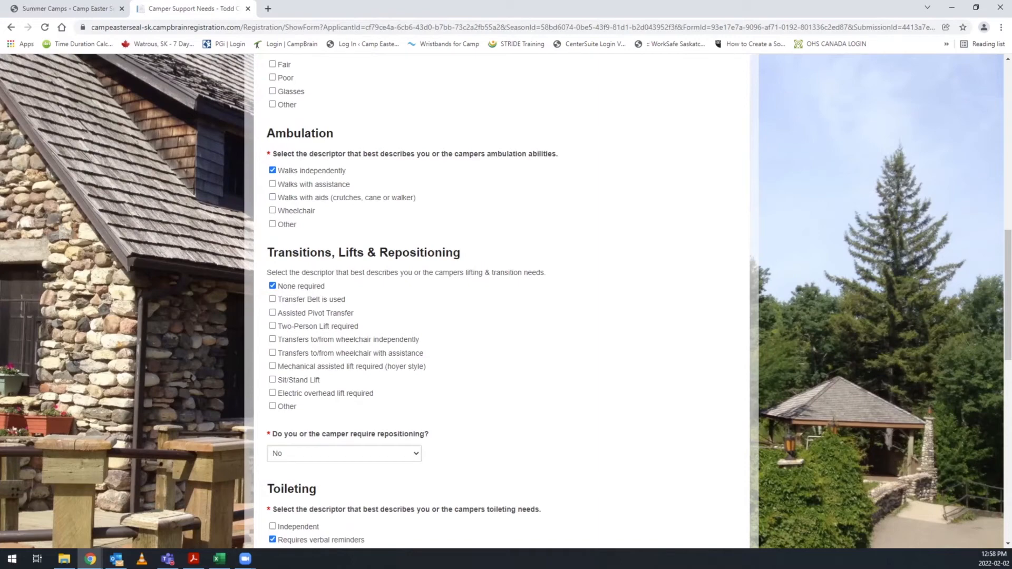
scroll(506, 301, down, 7)
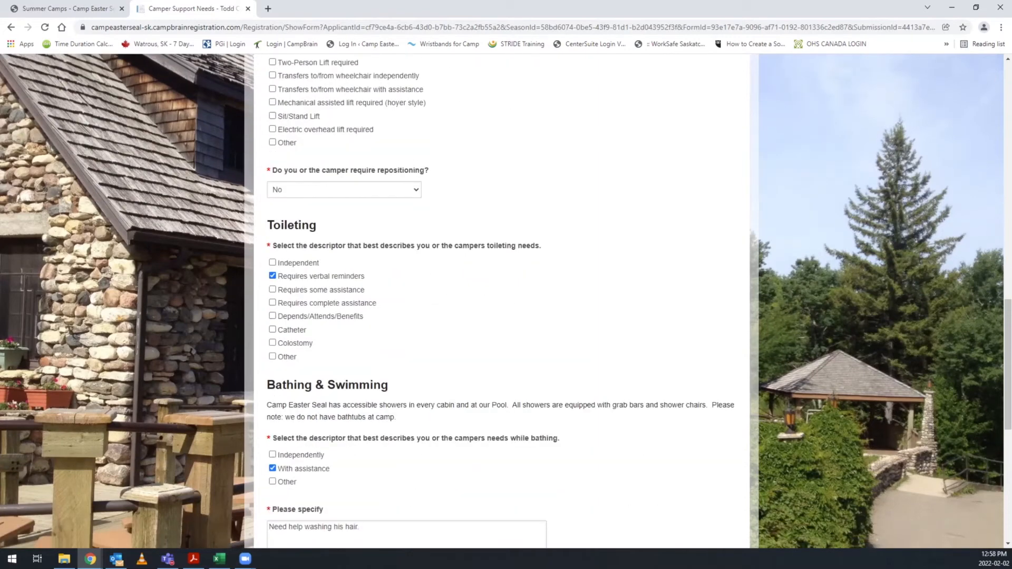
scroll(501, 300, down, 1)
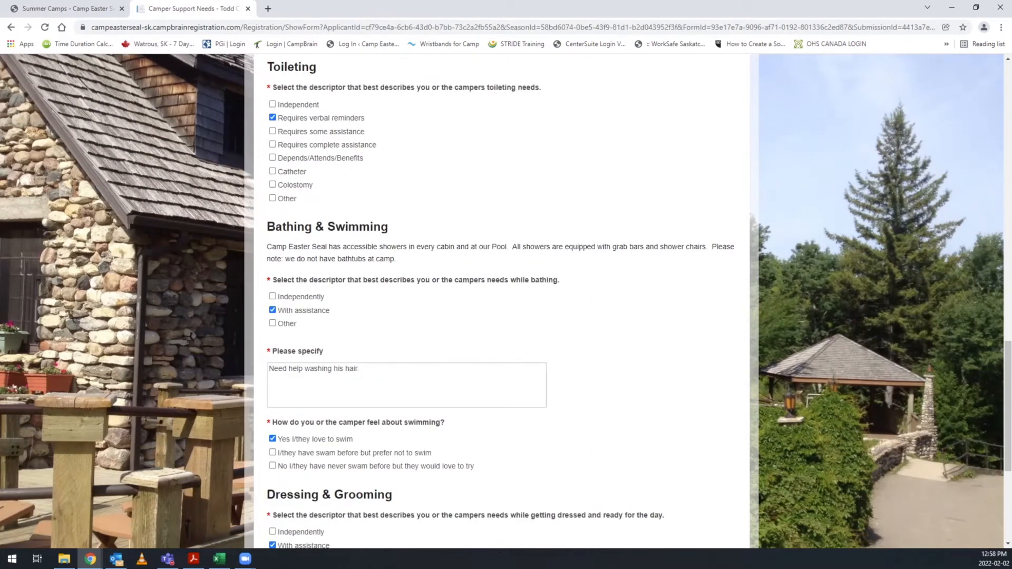
scroll(501, 301, down, 1)
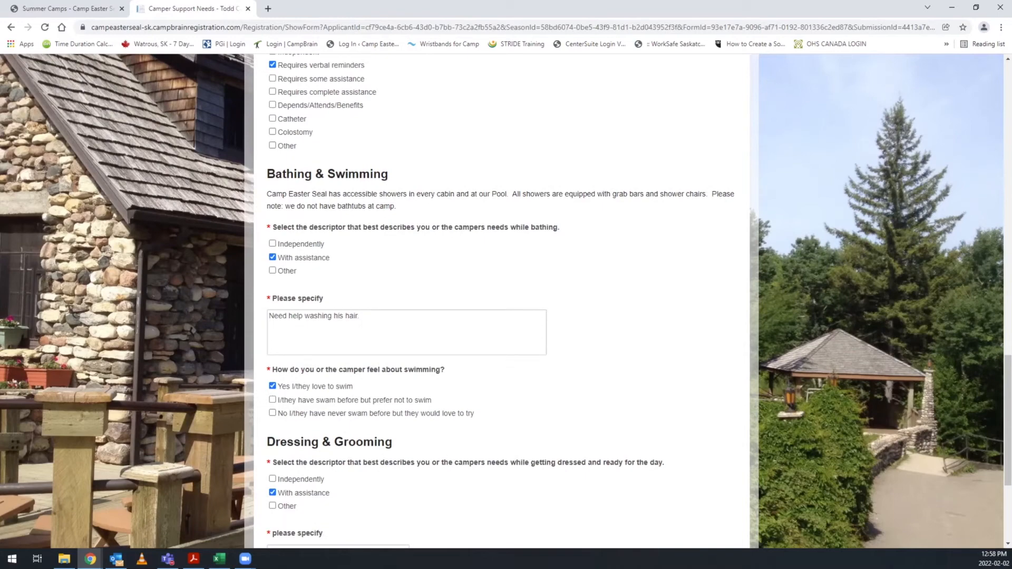
scroll(501, 300, down, 3)
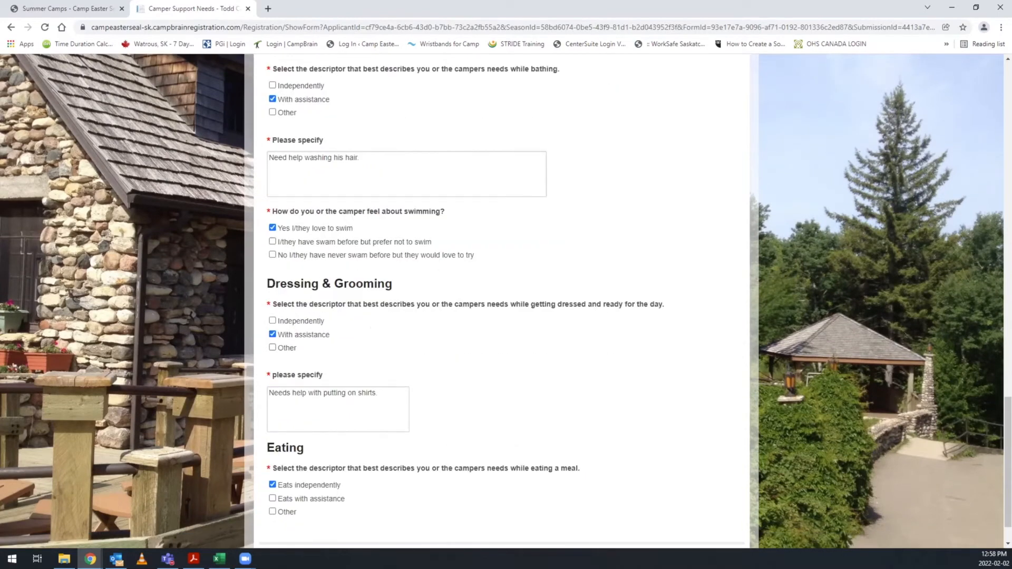
scroll(501, 301, down, 1)
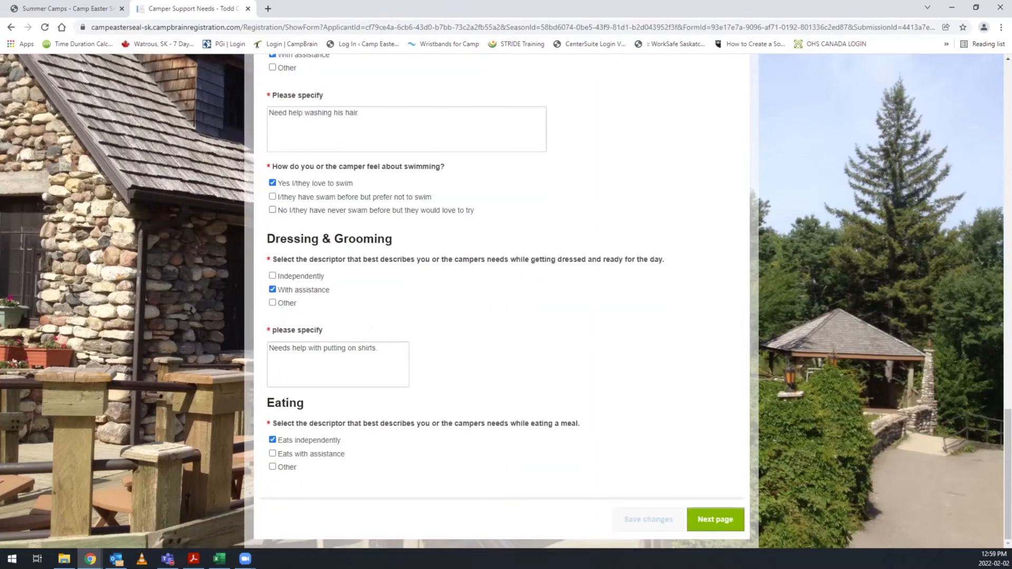
On the Disability Impact page, check Other - Diagnosed Condition to view its follow-up, uncheck it, and continue to Sensory Support Needs.
click(715, 519)
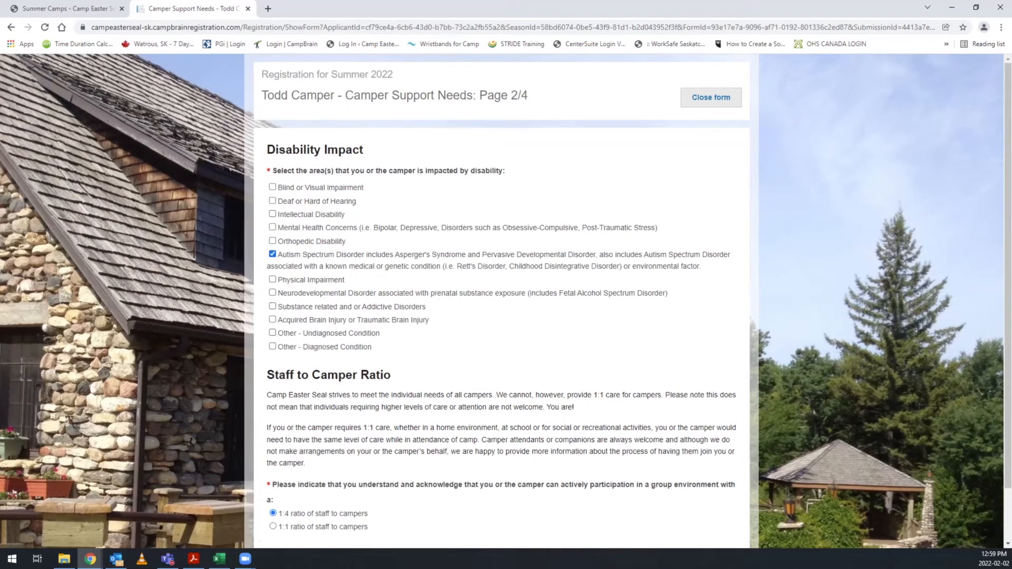
click(272, 346)
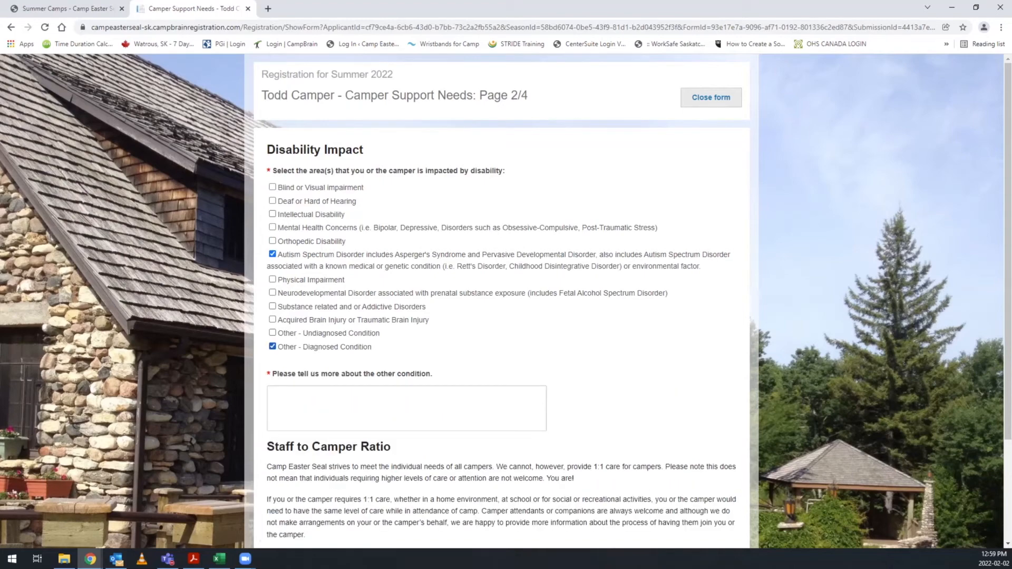
click(273, 346)
scroll(272, 347, down, 2)
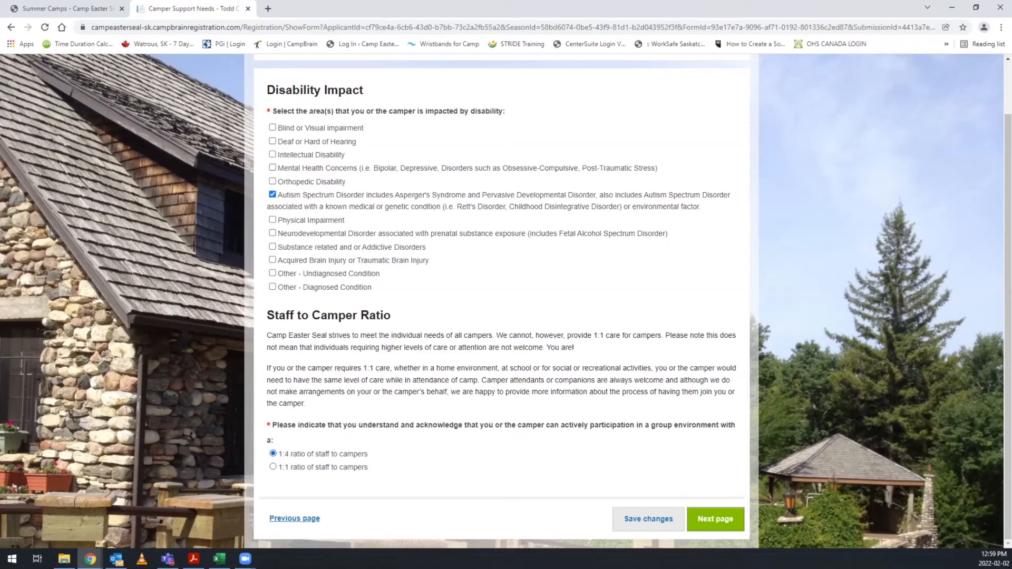
click(716, 519)
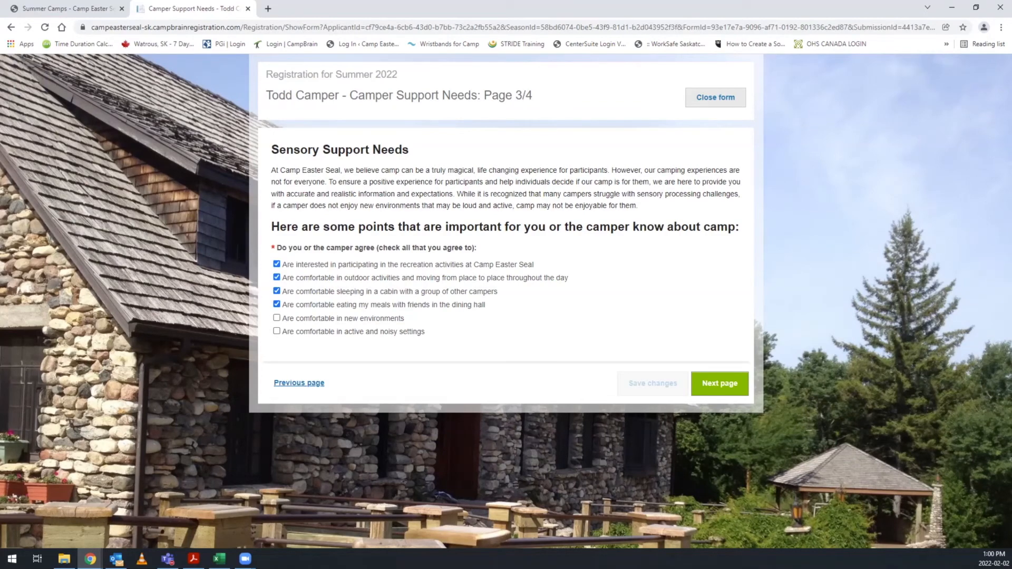
Continue past Sensory Support Needs, review the behavior support answers, and complete the Camper Support Needs form.
click(719, 384)
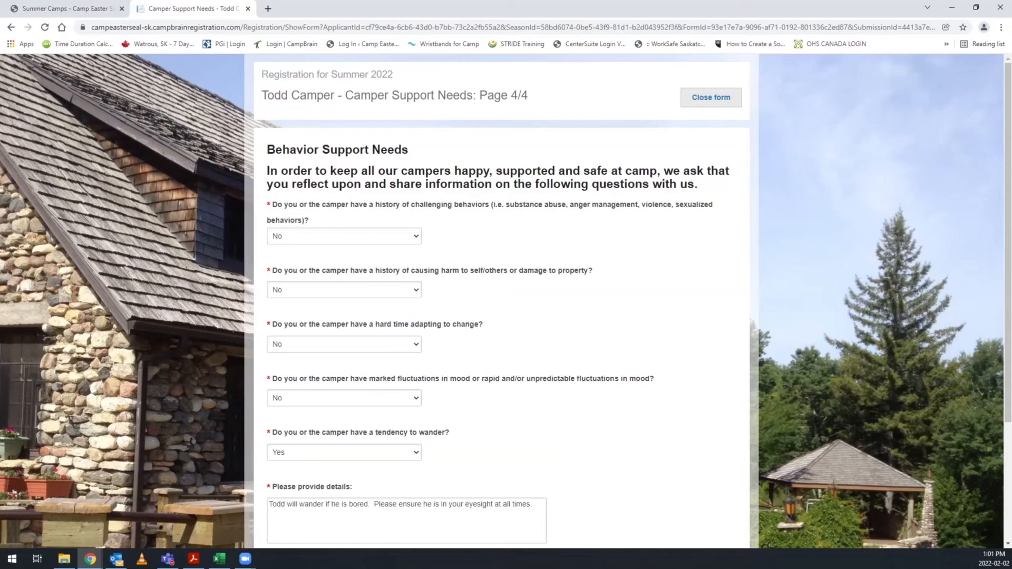
scroll(501, 301, down, 2)
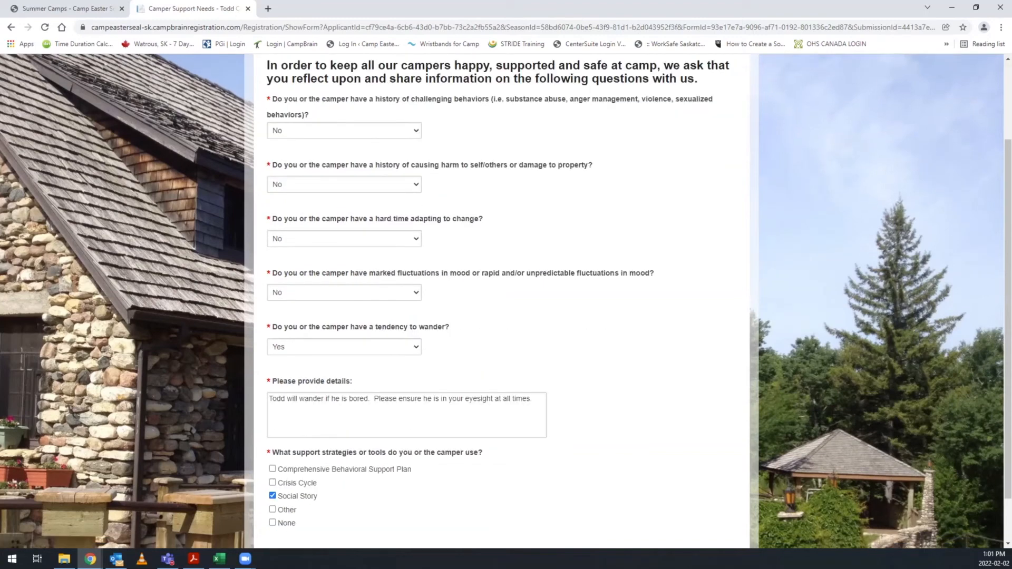
scroll(501, 300, down, 1)
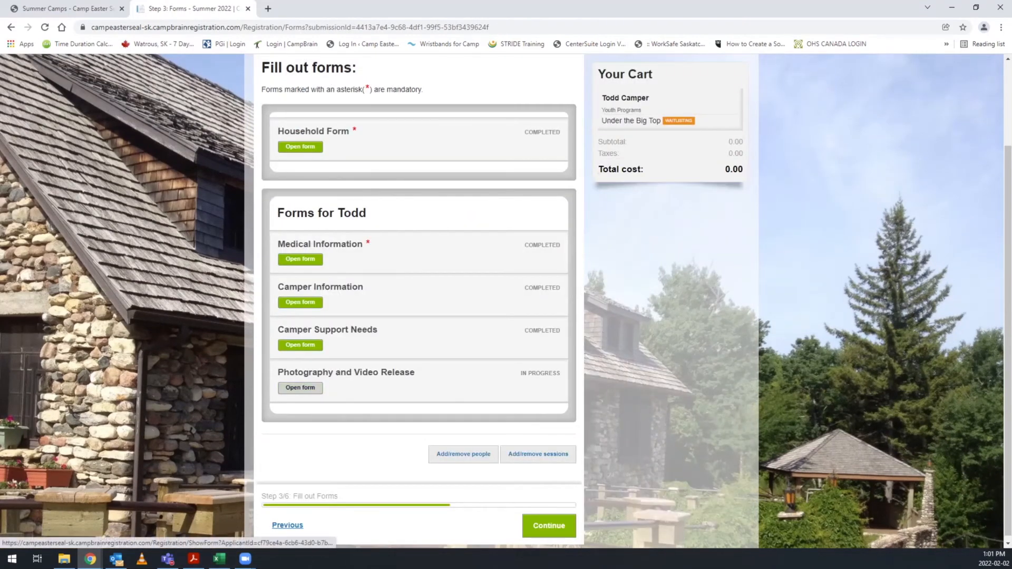
Open the Photography and Video Release form and complete it with the authorization declined.
click(299, 387)
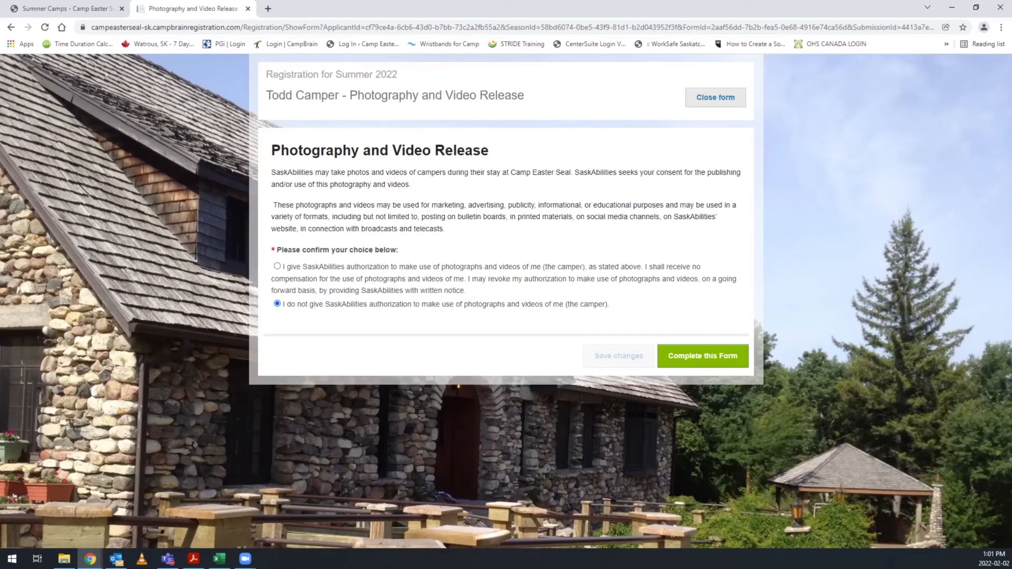
click(702, 357)
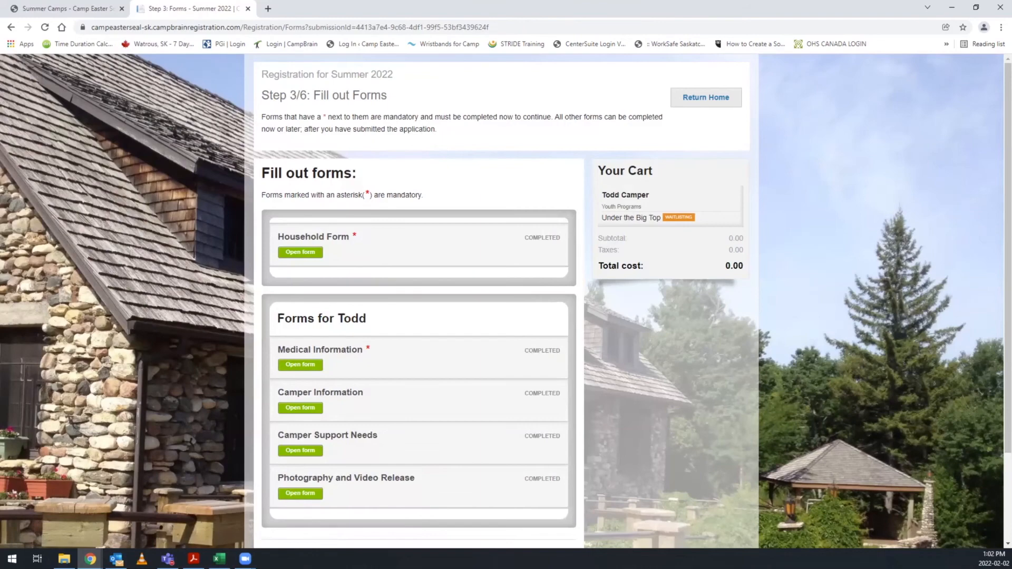
Continue from the forms list to the application review and submit the Summer 2022 application.
scroll(506, 300, down, 1)
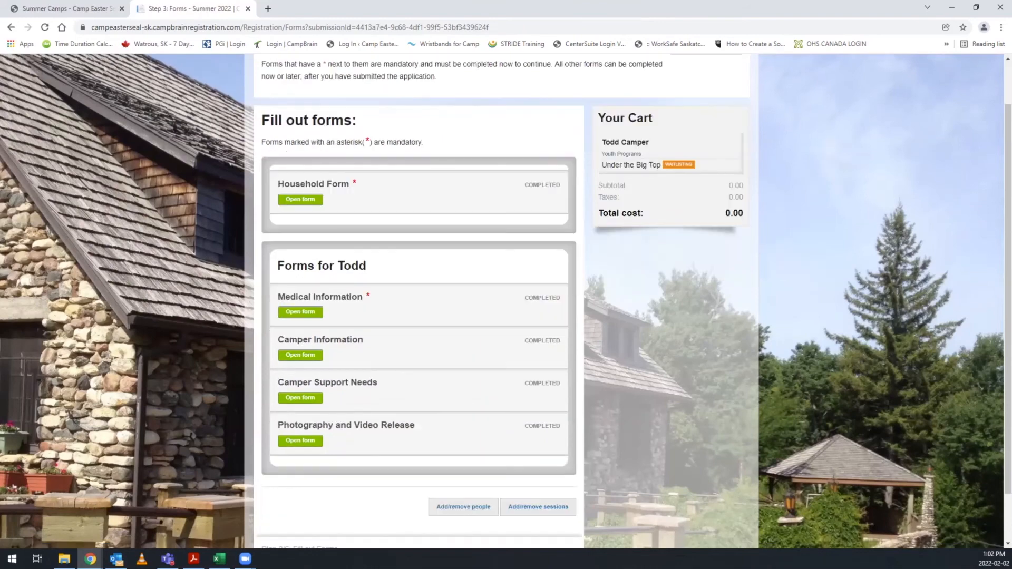
scroll(506, 300, down, 1)
scroll(506, 301, down, 1)
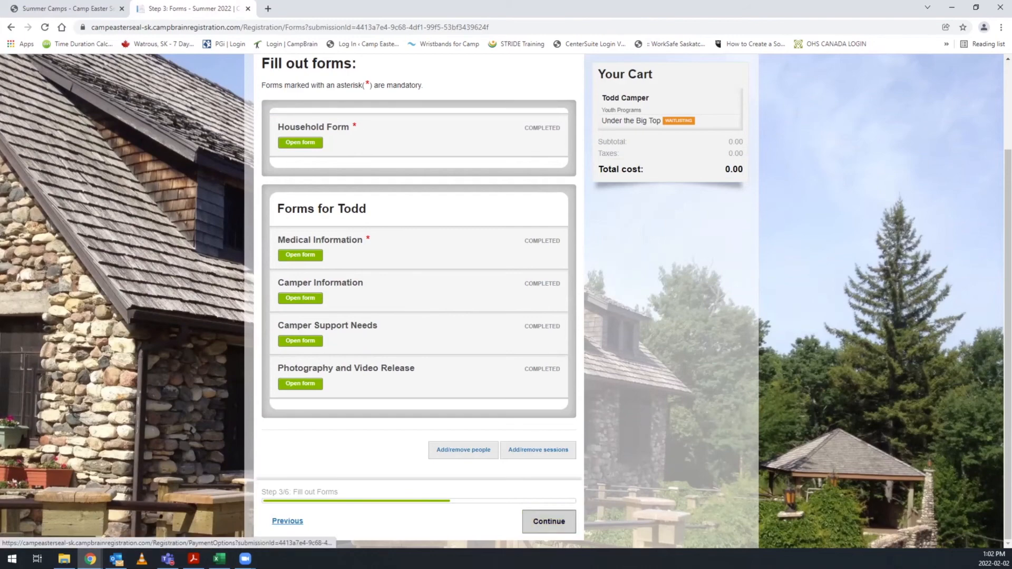
click(548, 522)
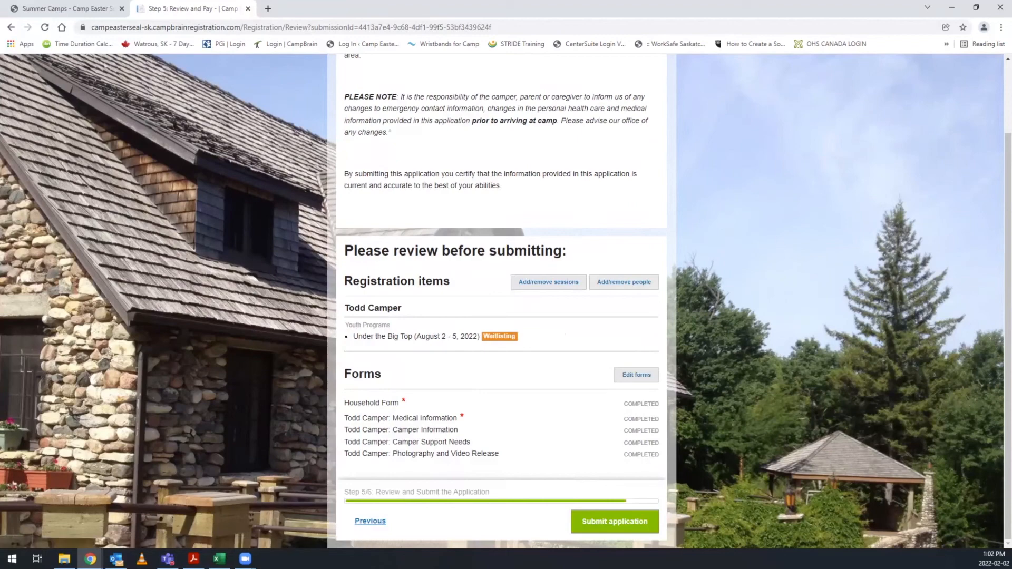
click(615, 522)
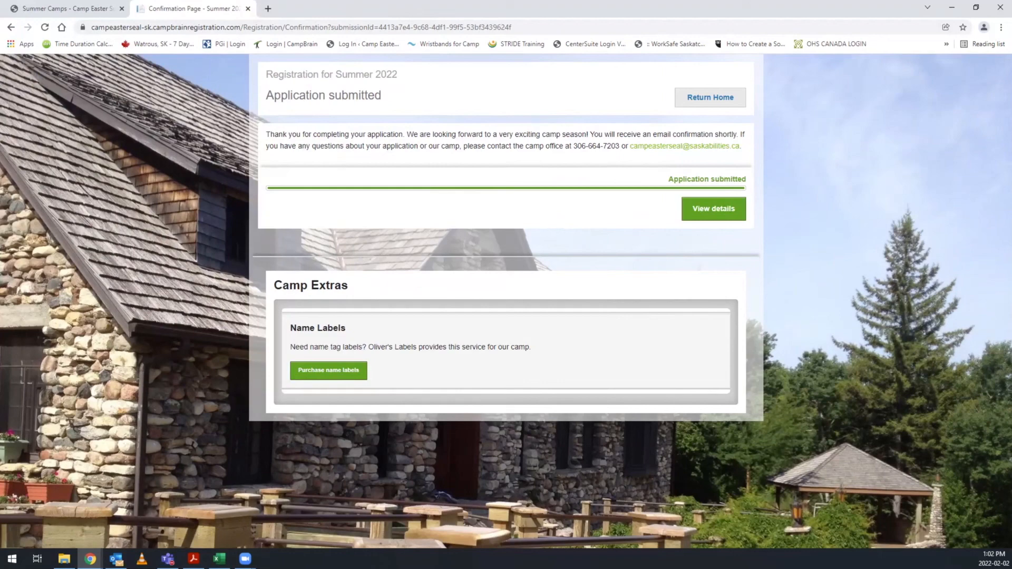
Return to the portal home page and open the details of the submitted Summer 2022 application.
click(710, 97)
scroll(501, 300, down, 1)
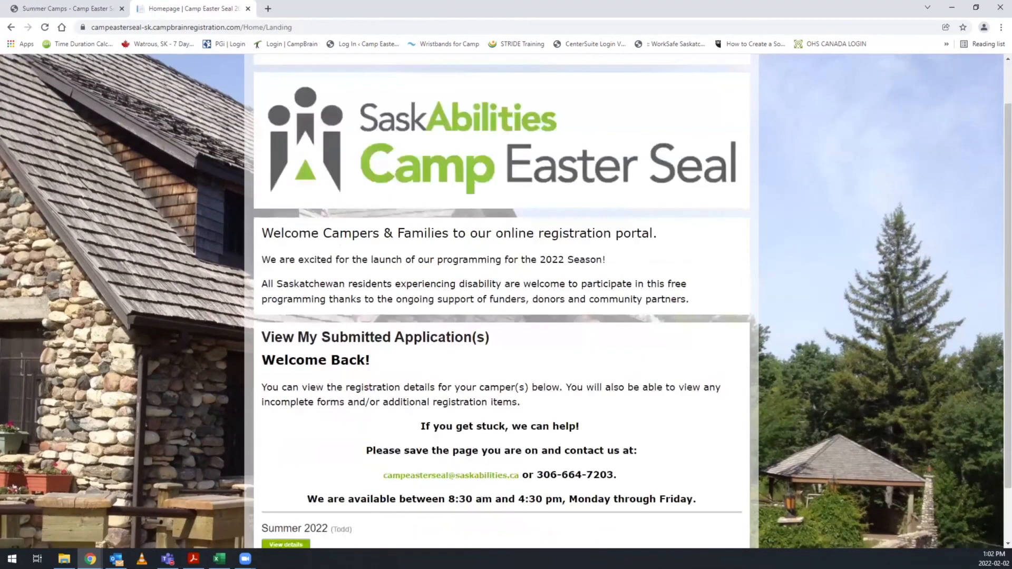
scroll(501, 300, down, 1)
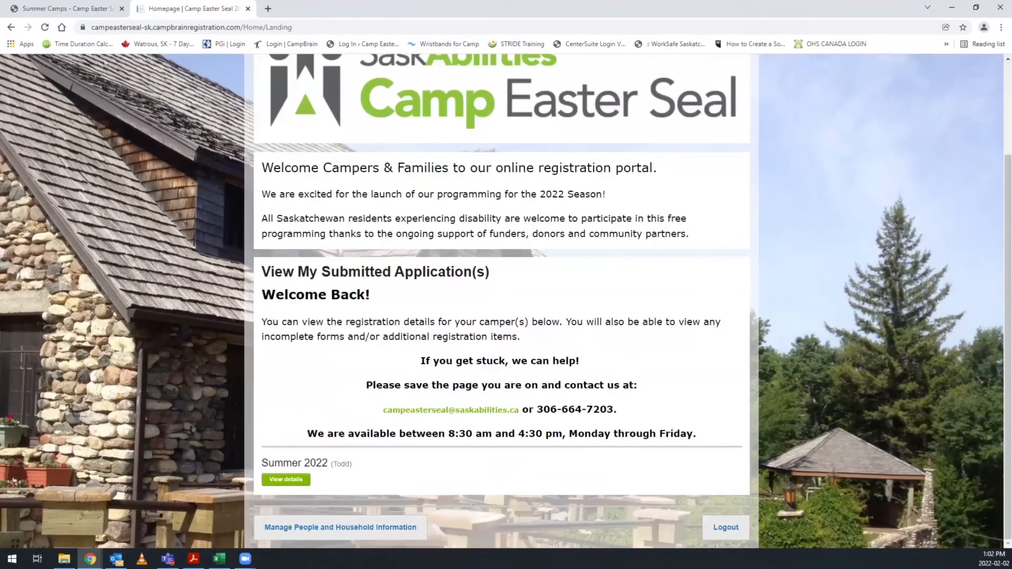
click(286, 479)
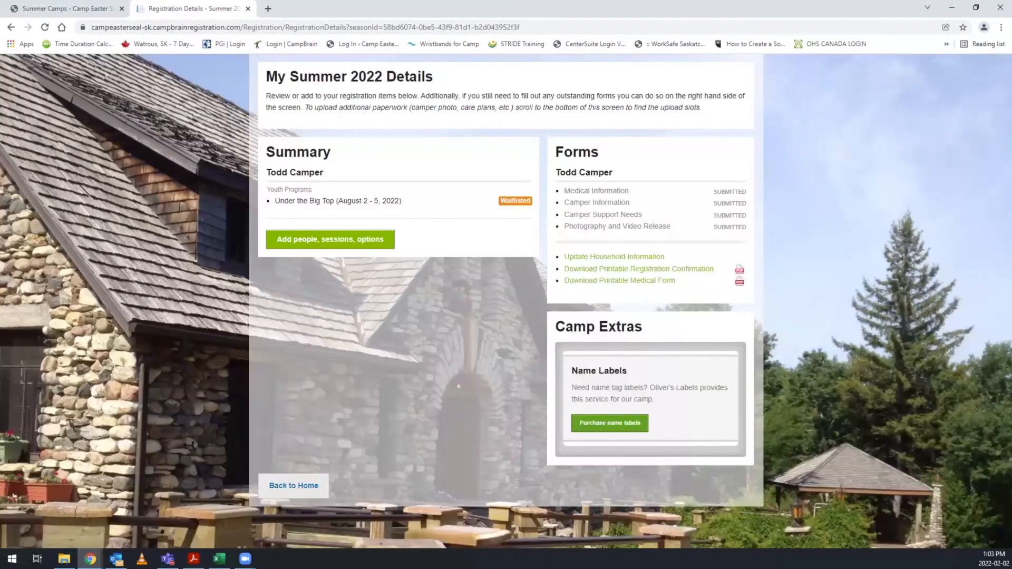